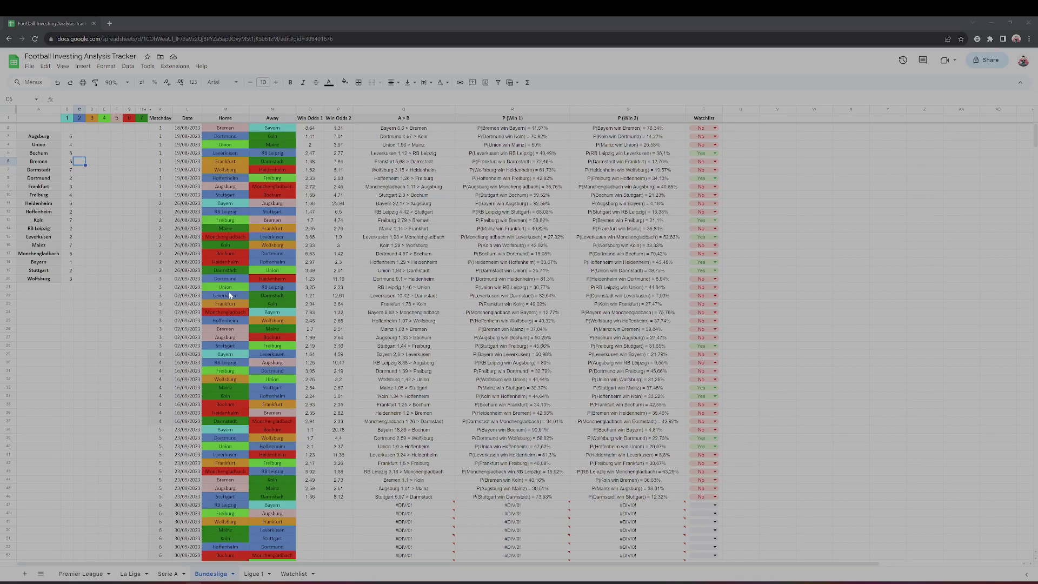
scroll(229, 297, "down", 5)
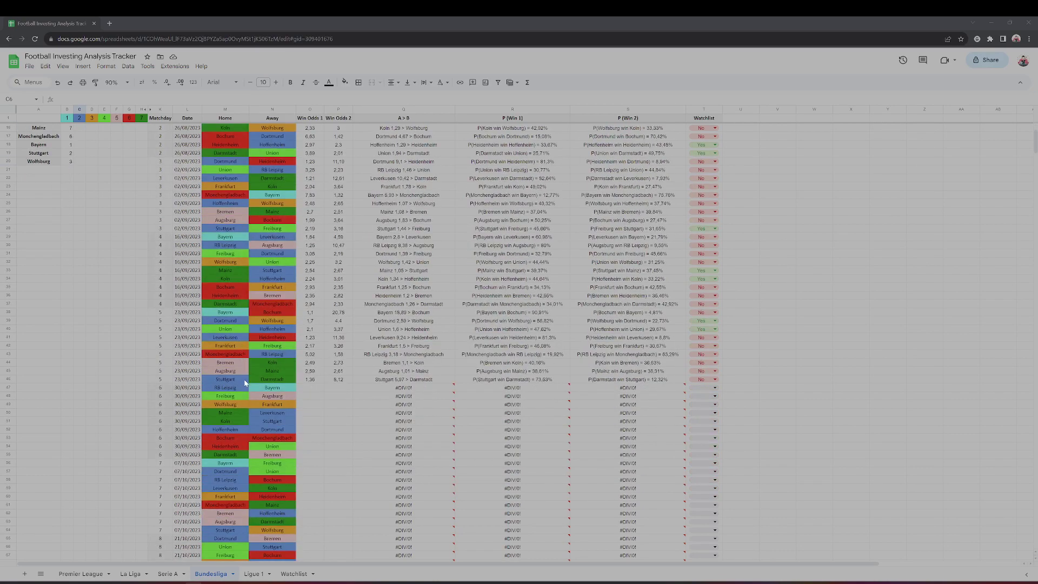
scroll(246, 403, "down", 3)
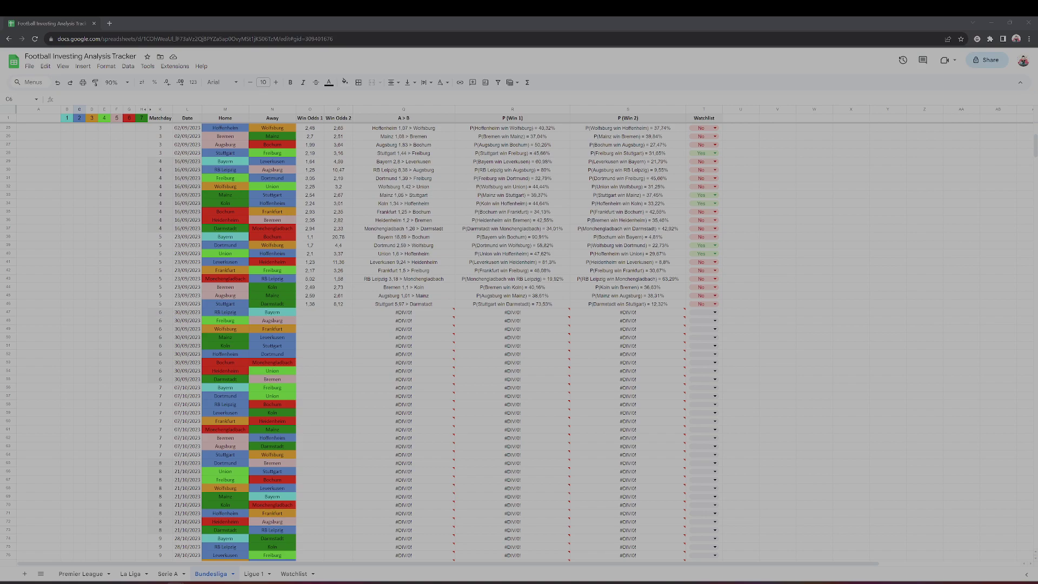
- Check the Leipzig–Bayern and Hoffenheim–Dortmund teams, then enter Hoffenheim–Dortmund's home and away win odds
left_click(224, 312)
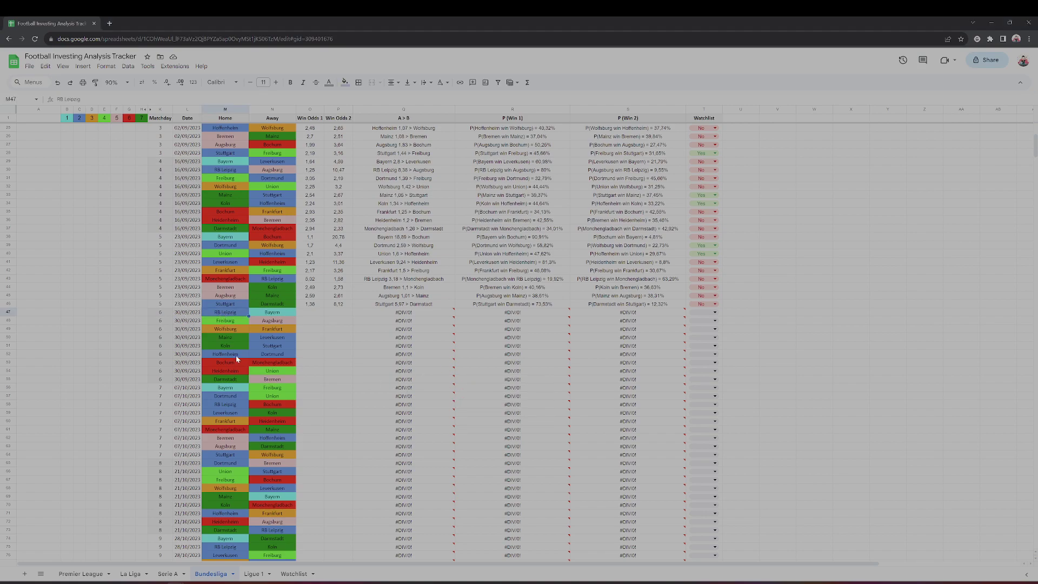
left_click(283, 313)
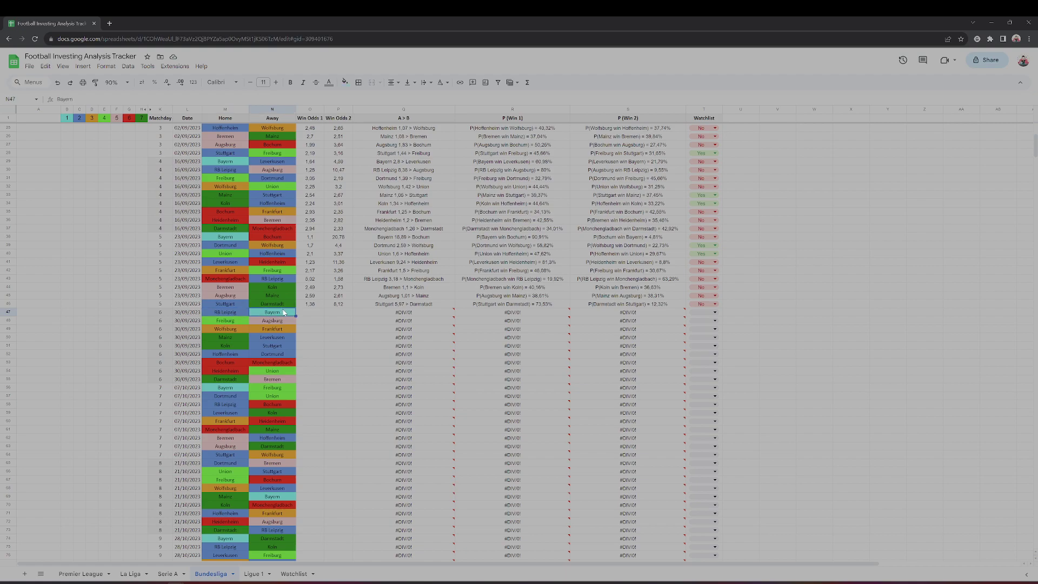
left_click(220, 354)
left_click(290, 355)
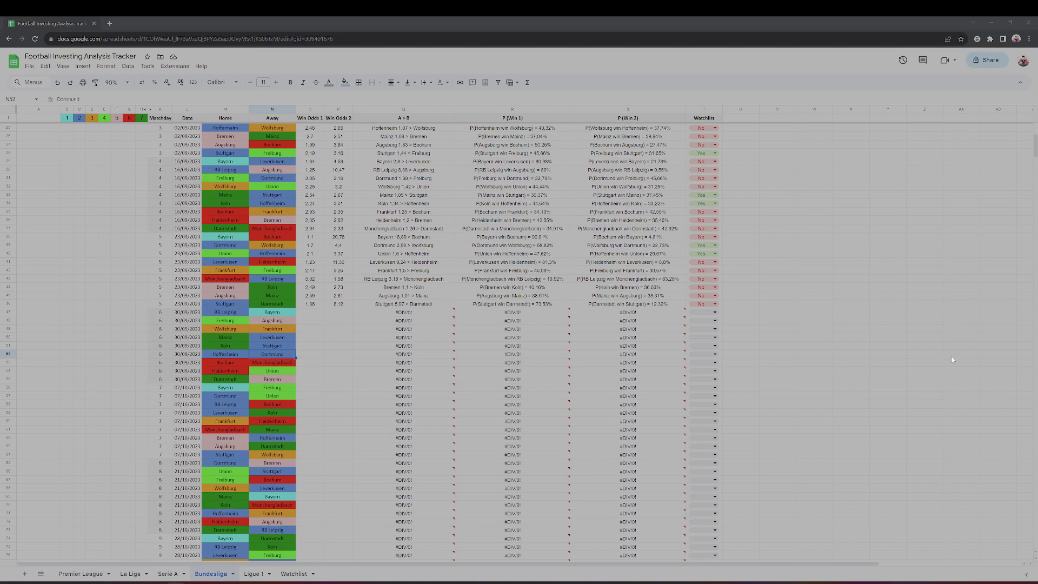
left_click(338, 396)
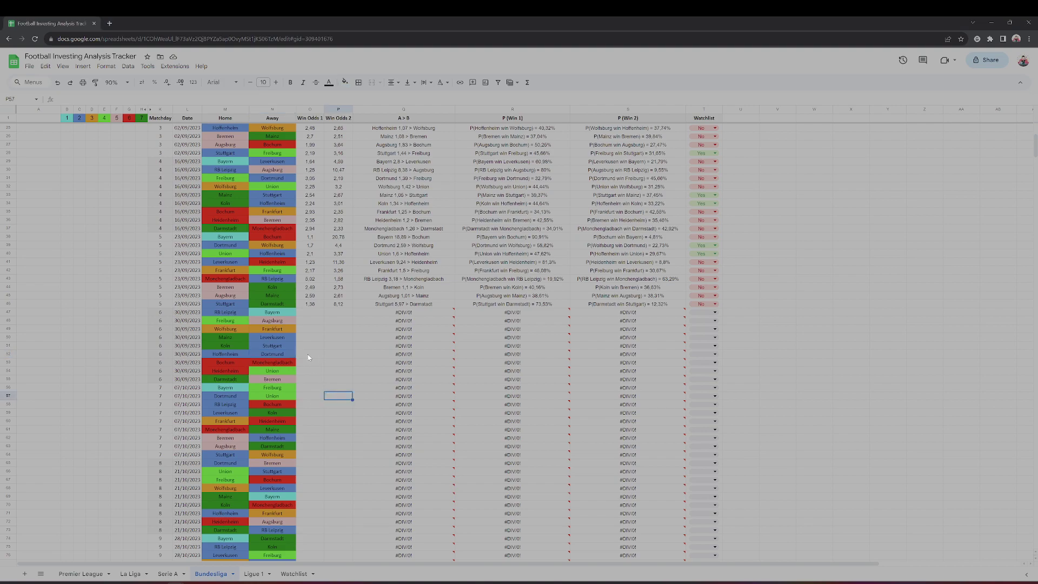
left_click(308, 357)
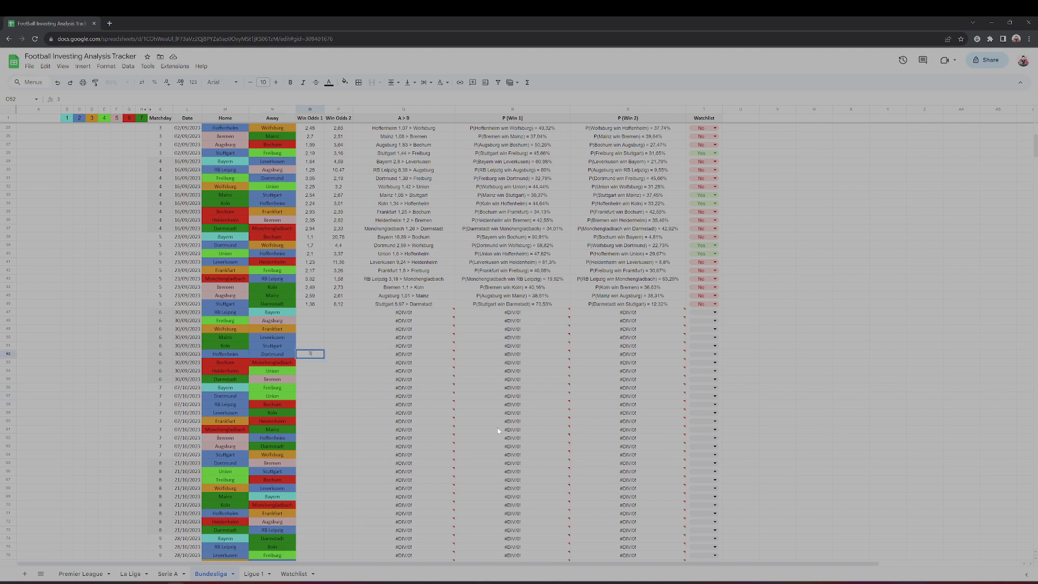
type("3.07")
key("Tab")
type("2.15")
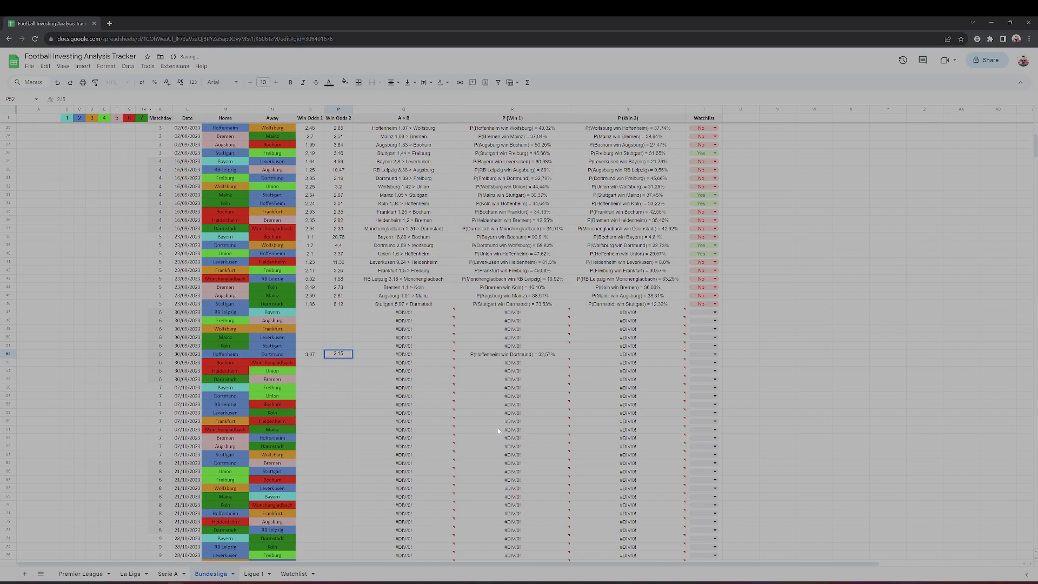
key("Return")
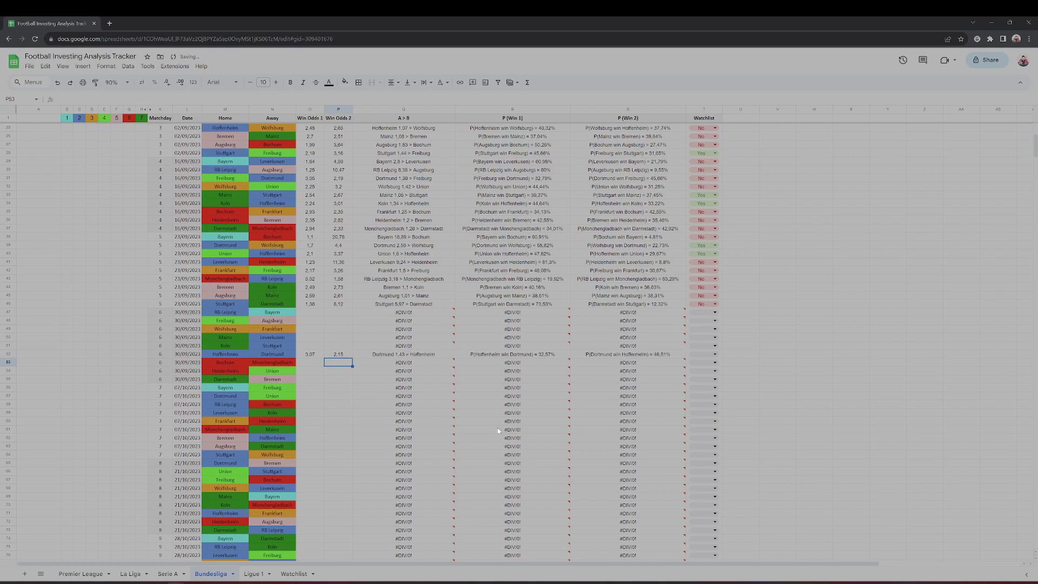
- Enter both win odds for Köln–Stuttgart
key("Up")
key("Up")
key("Up")
key("Down")
key("Left")
type("2,8")
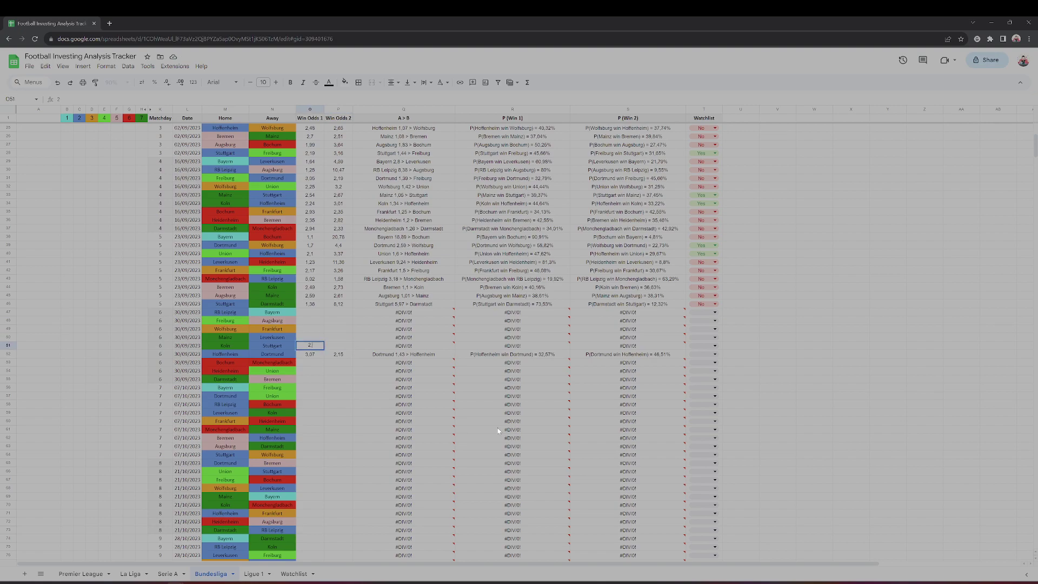
key("Tab")
type("2")
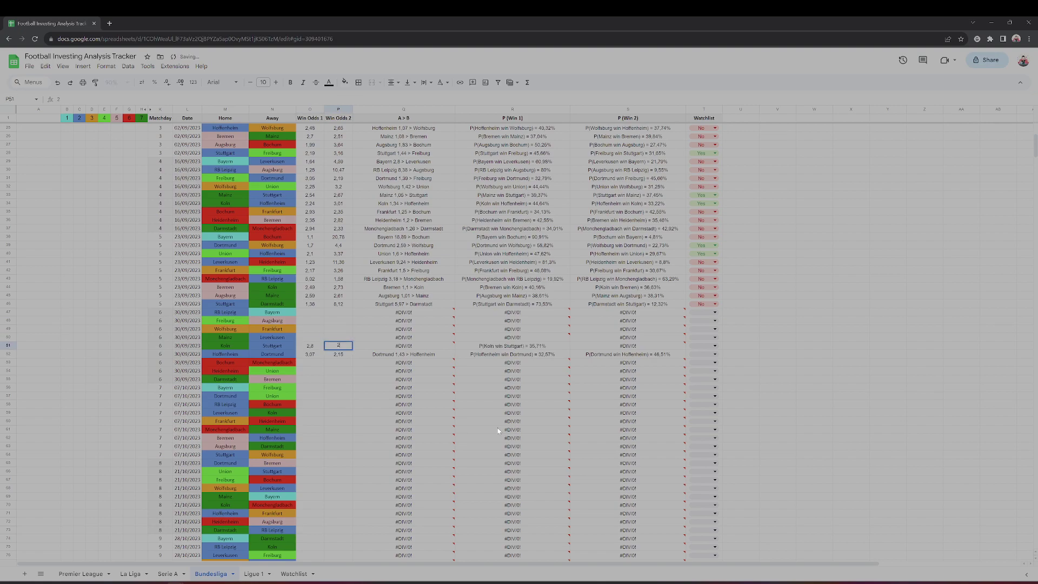
type(",46")
key("Up")
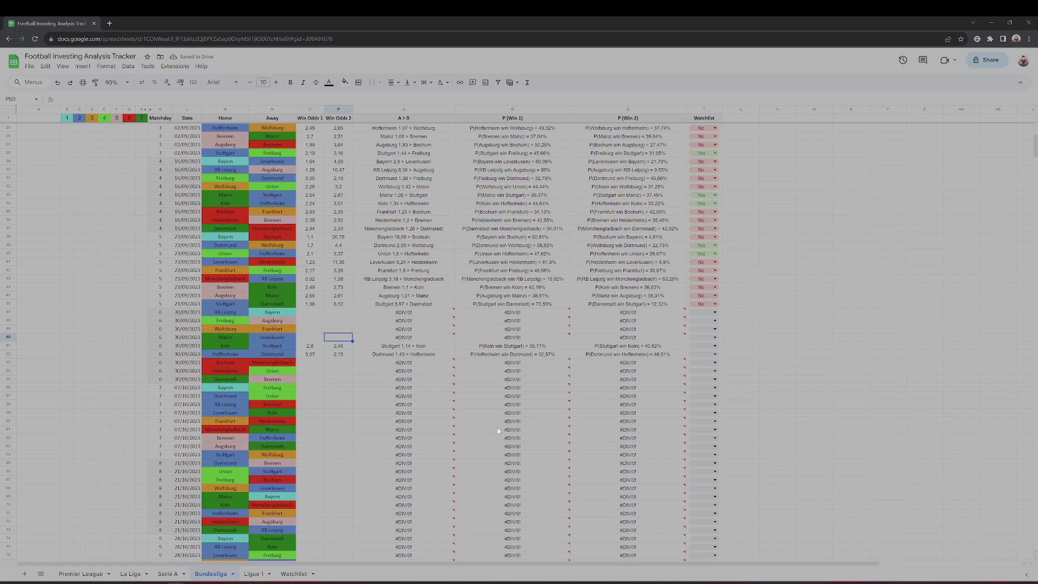
- Enter both win odds for Bochum–Mönchengladbach and Heidenheim–Union
key("Down")
key("Down")
key("Down")
key("Left")
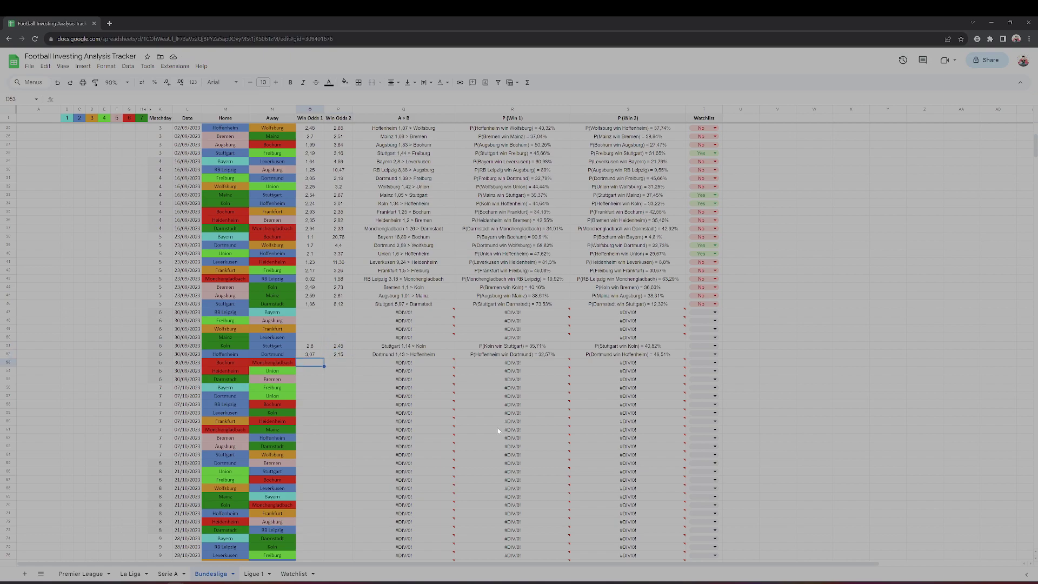
type("2,39")
key("Tab")
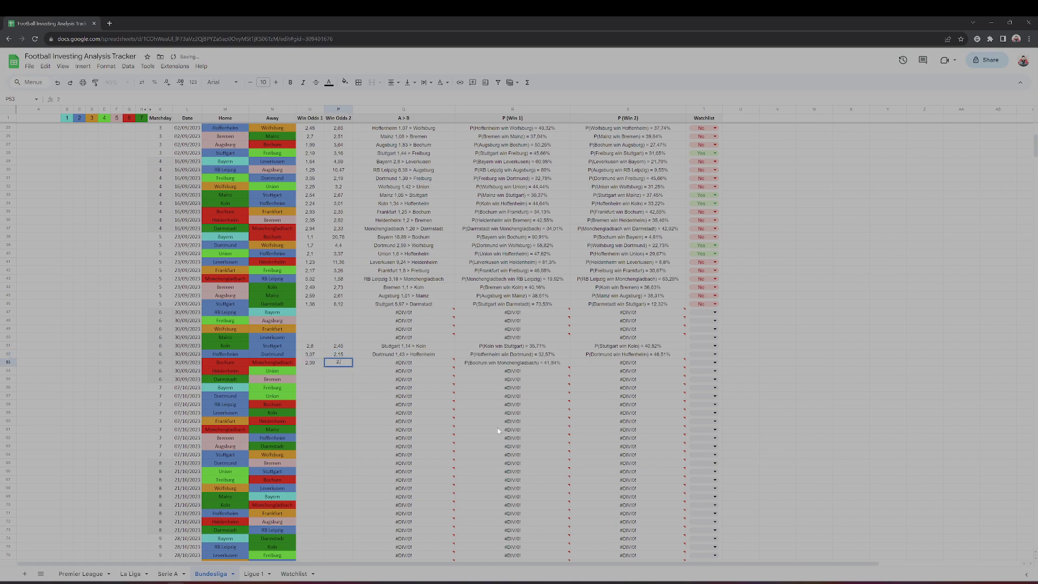
type("2,79")
key("Up")
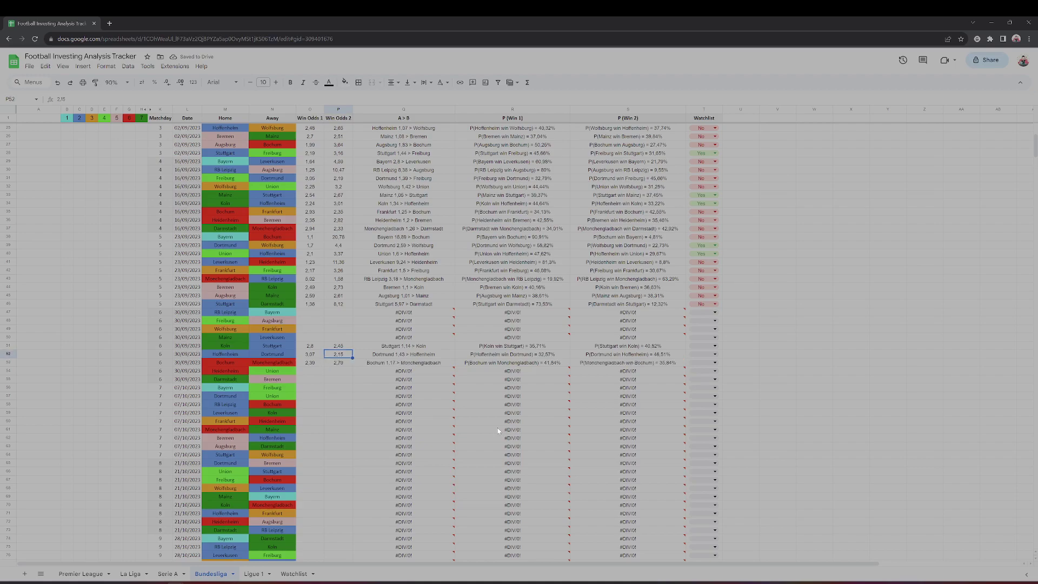
key("Down")
key("Down")
key("Left")
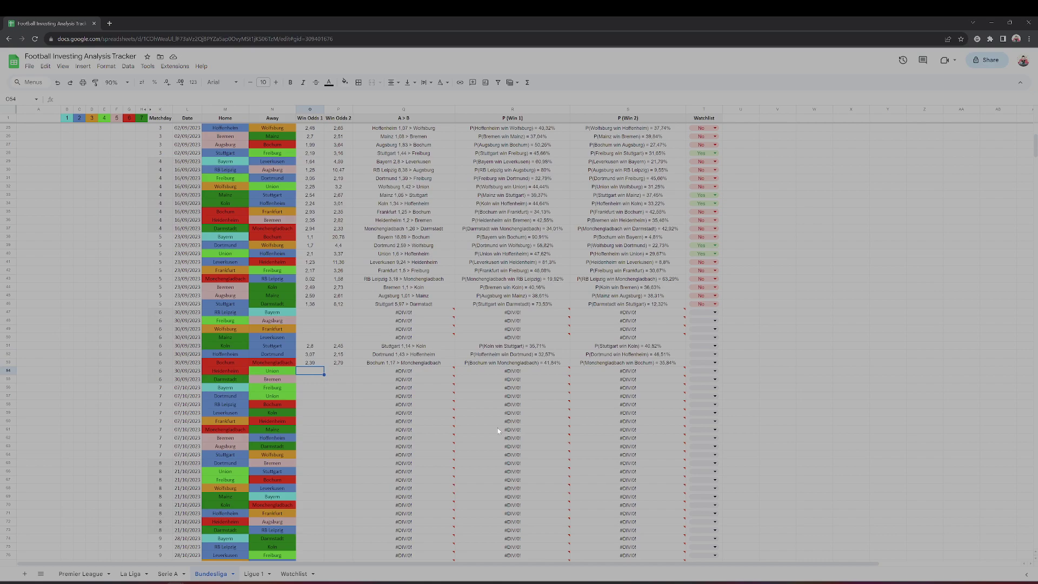
type("3,09")
key("Tab")
type("2,26")
key("Return")
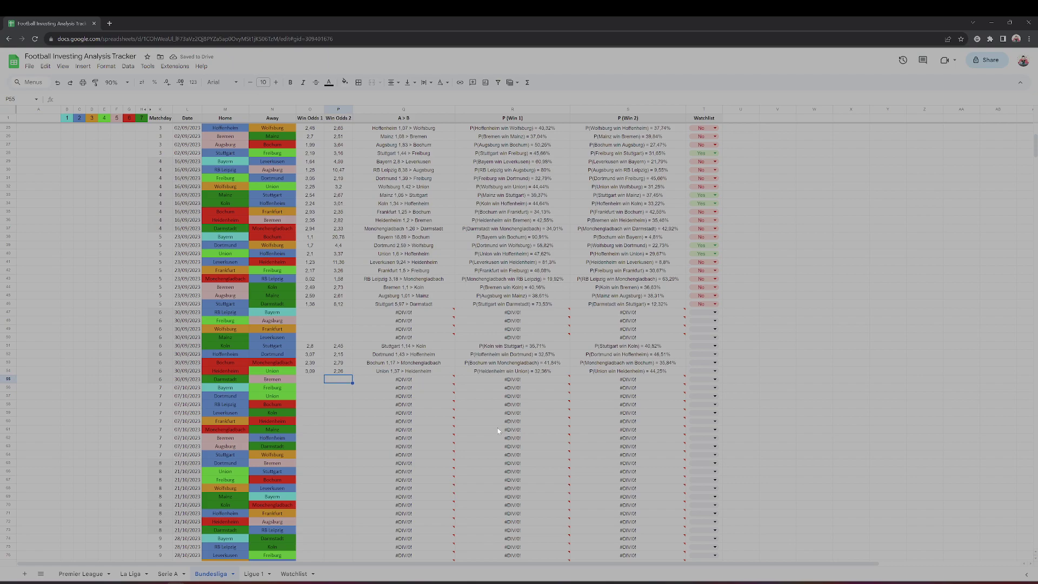
- Enter Mainz–Leverkusen's win odds and Wolfsburg–Frankfurt's odds of 2.06 and 3.58, fixing a typo
key("Up")
key("Up")
key("Up")
key("Left")
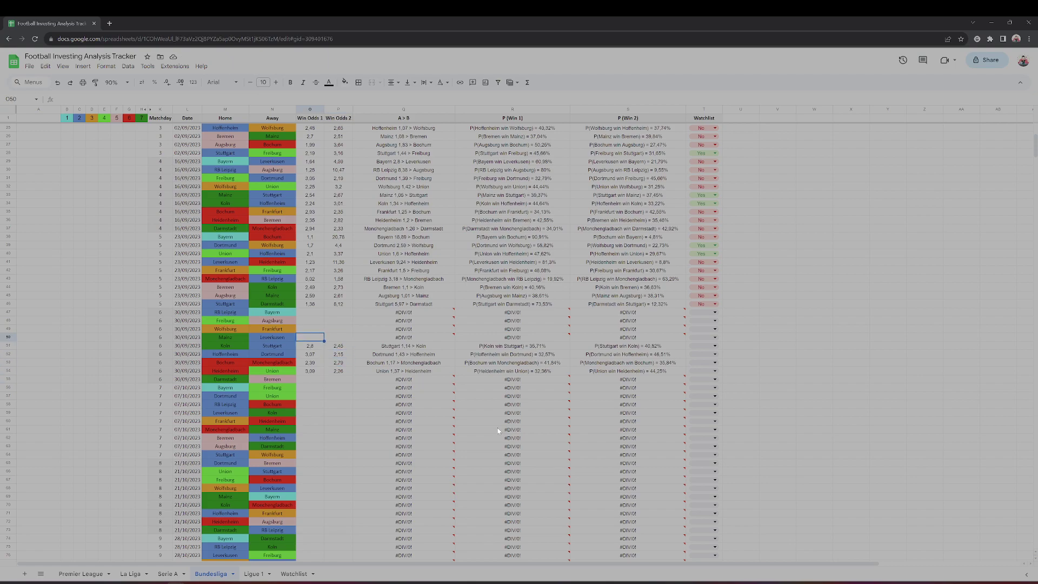
type("5,65")
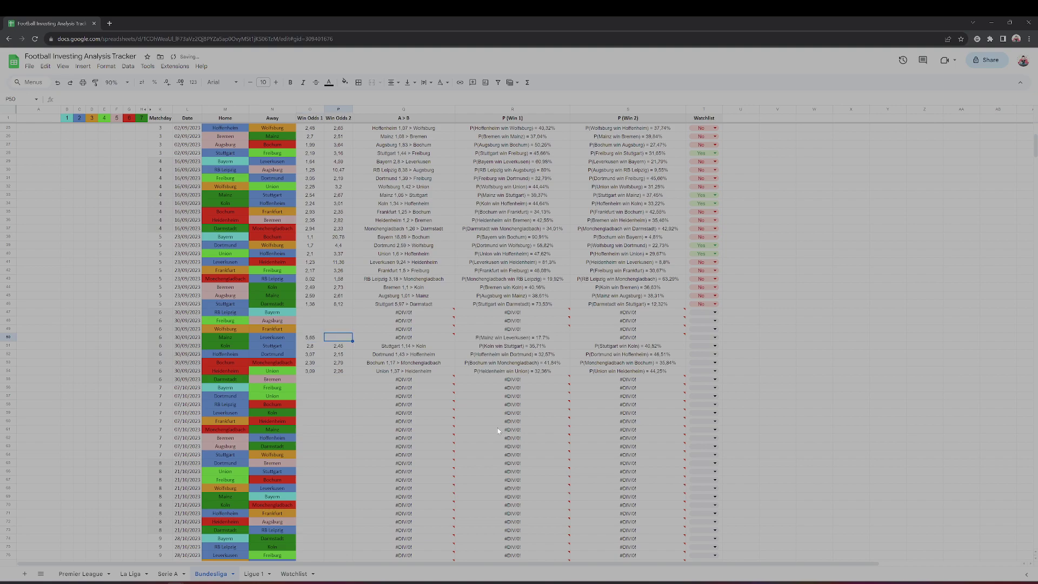
key("Tab")
type("1,54")
key("Up")
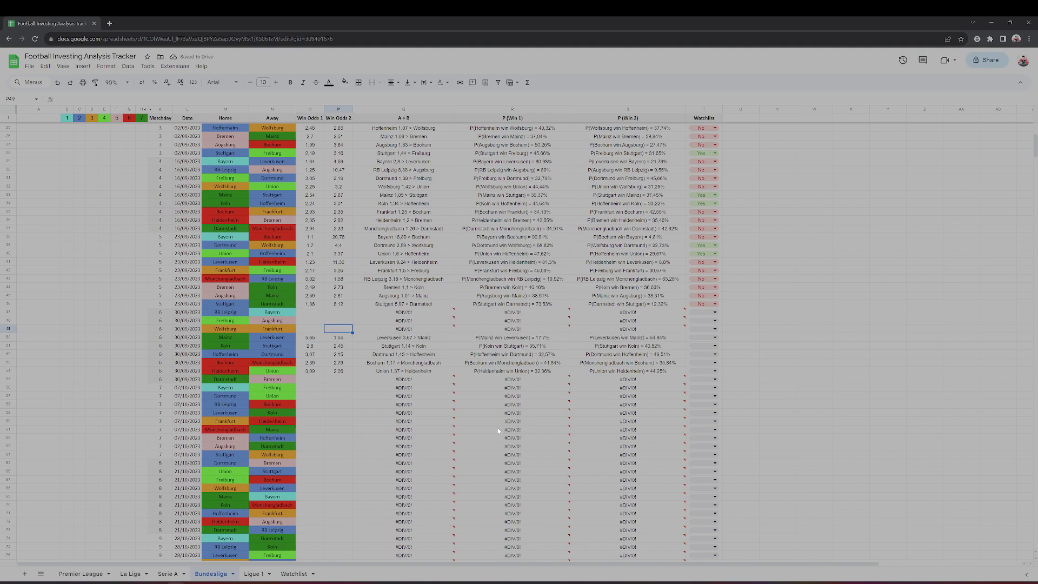
key("Left")
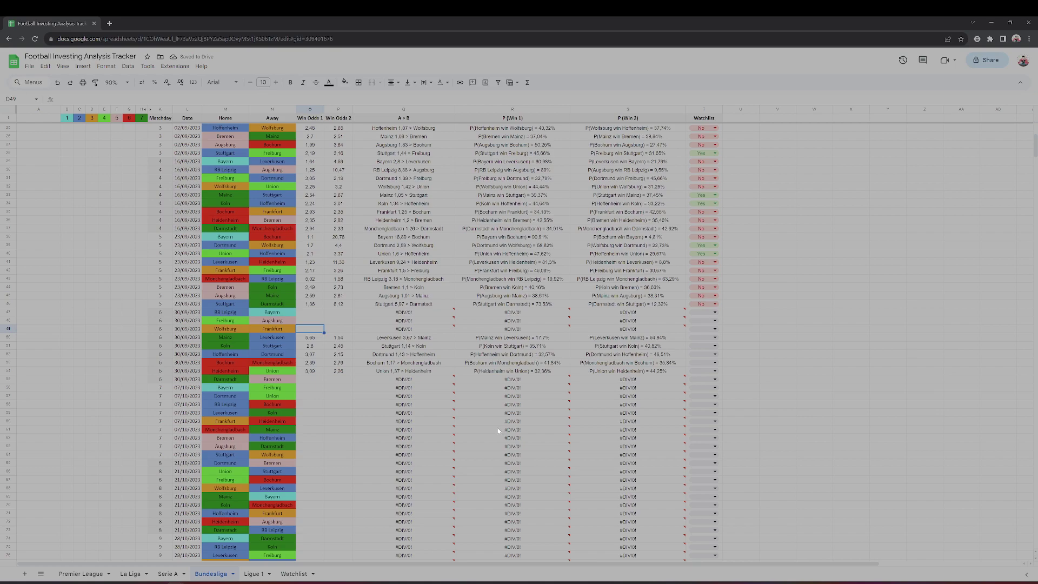
type("2")
key("BackSpace")
type(".")
type("06")
key("Tab")
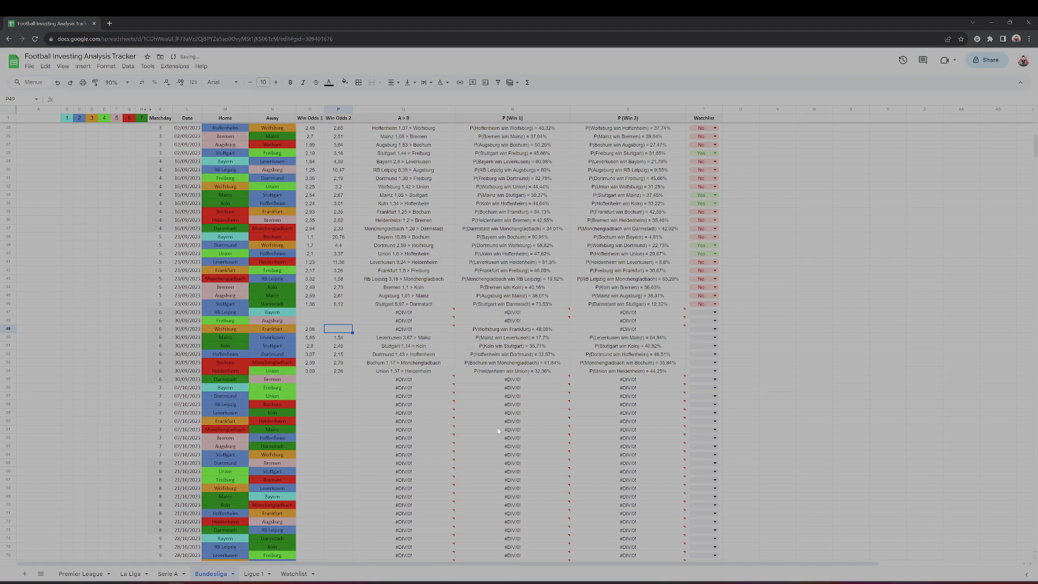
type("3.58")
key("Return")
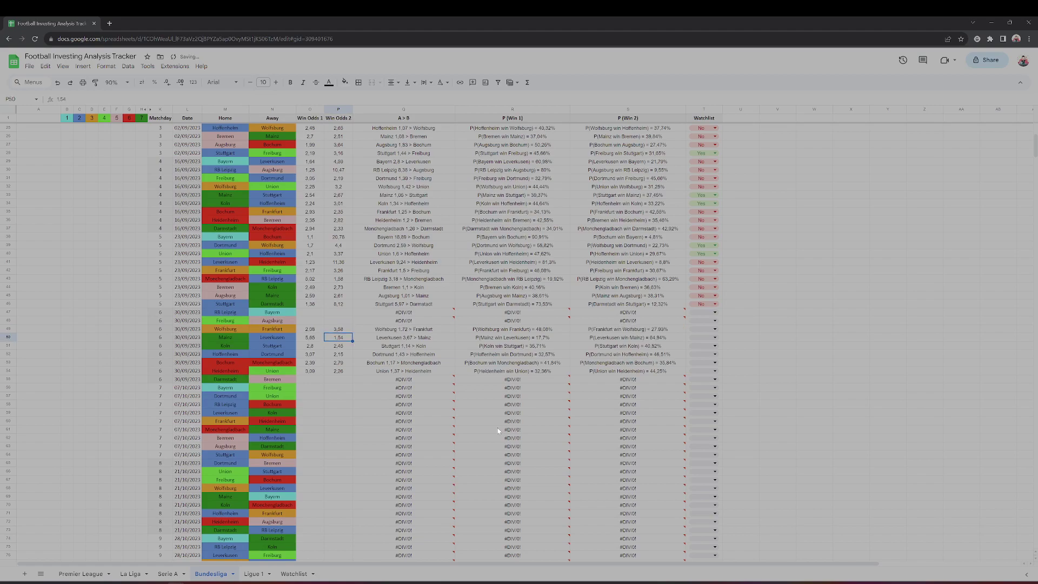
- Enter RB Leipzig–Bayern's odds (Bayern 1.92) and Freiburg–Augsburg's odds (Freiburg 1.72)
key("Up")
key("Up")
key("Up")
key("Left")
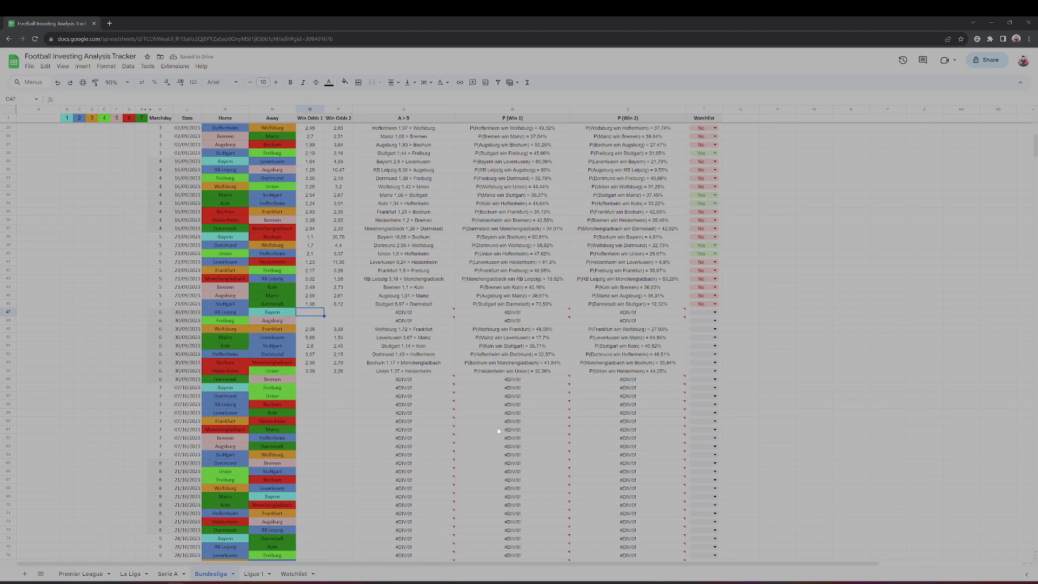
type("3.68")
key("Tab")
type("1,9")
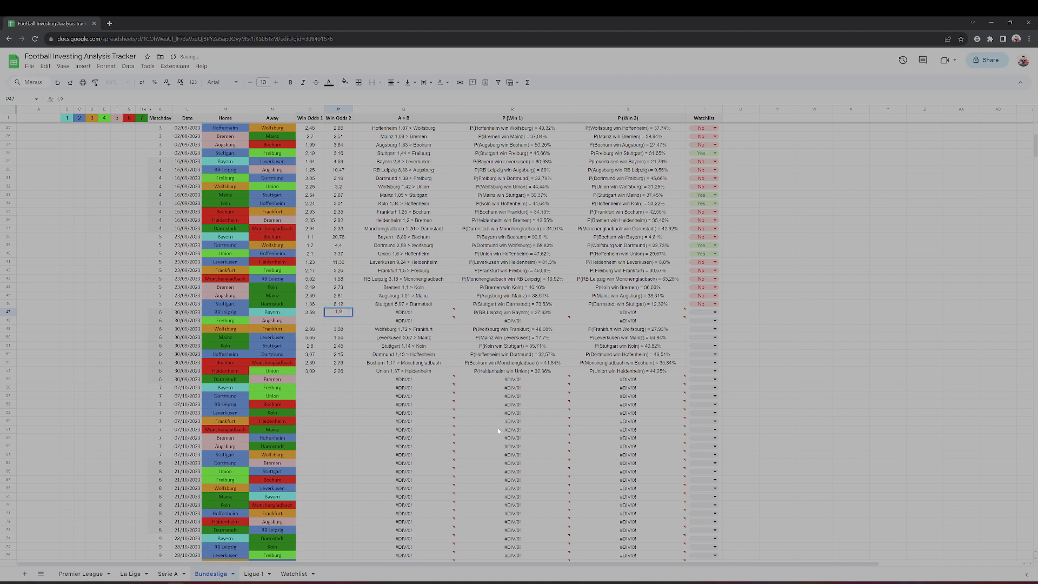
type("2")
key("Return")
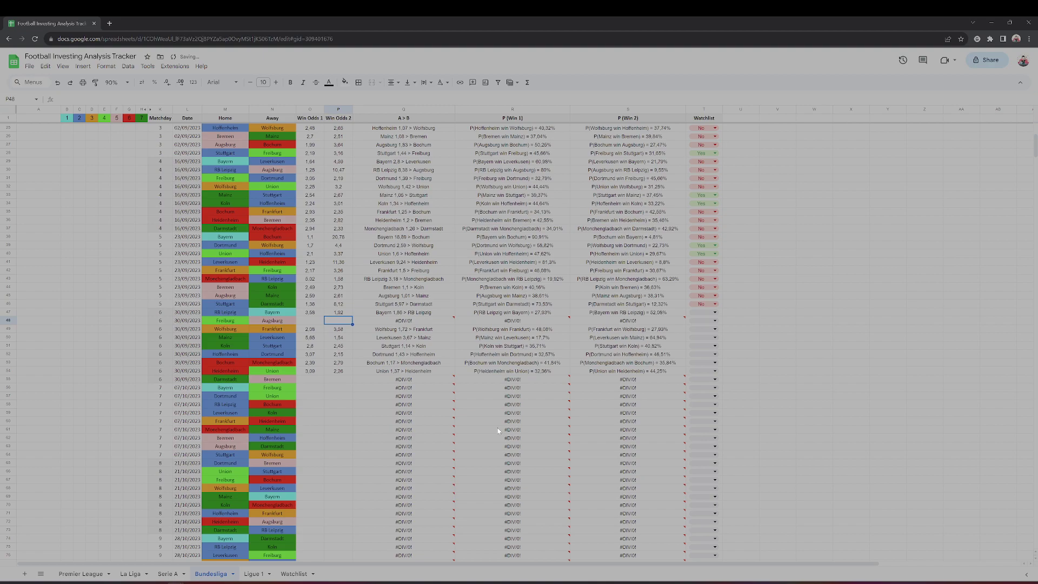
key("Left")
type("1.72")
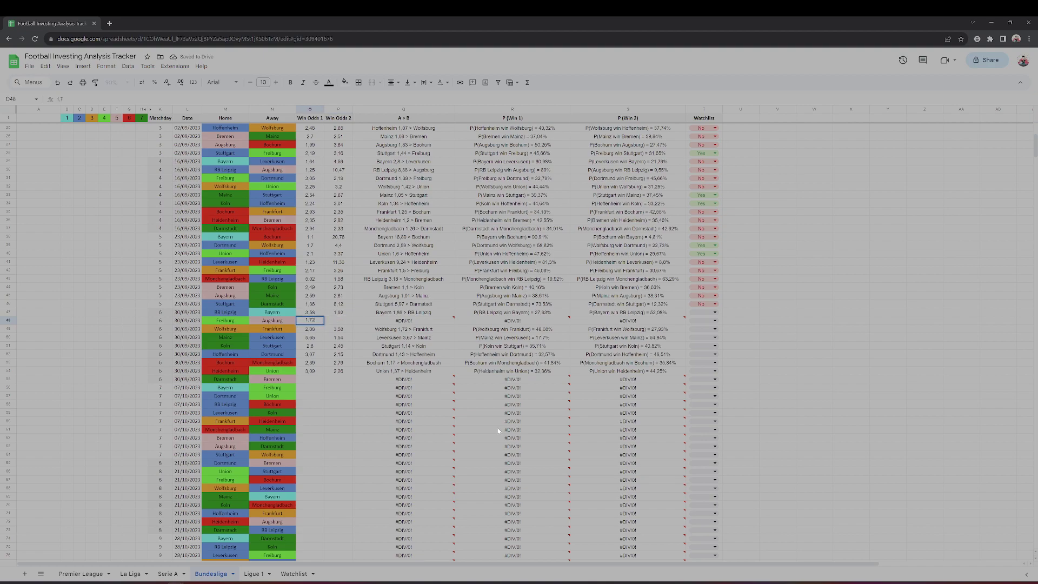
key("Tab")
type("4.58")
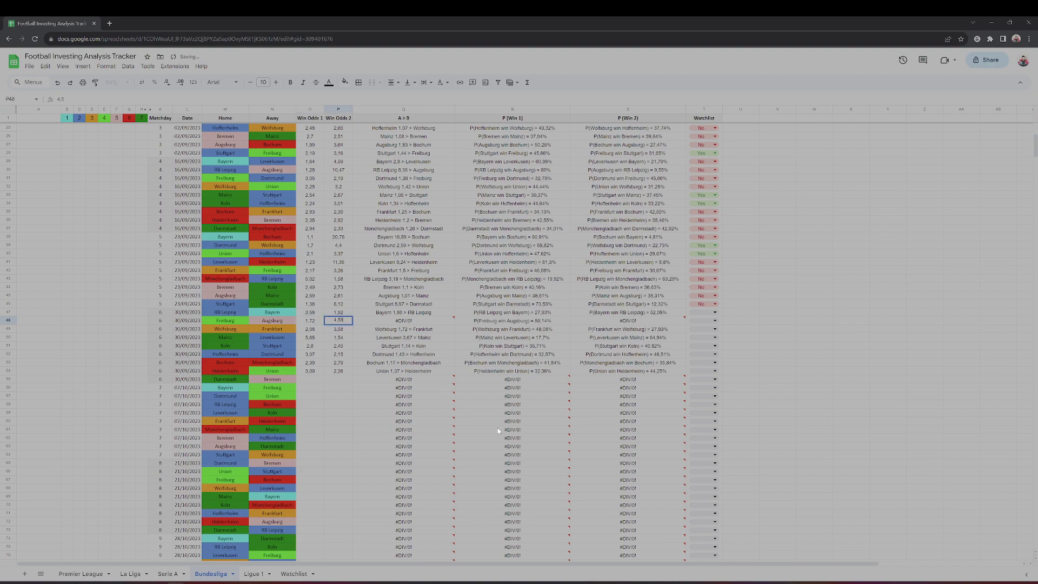
key("Return")
key("Down")
key("Down")
key("Down")
key("Down")
key("Down")
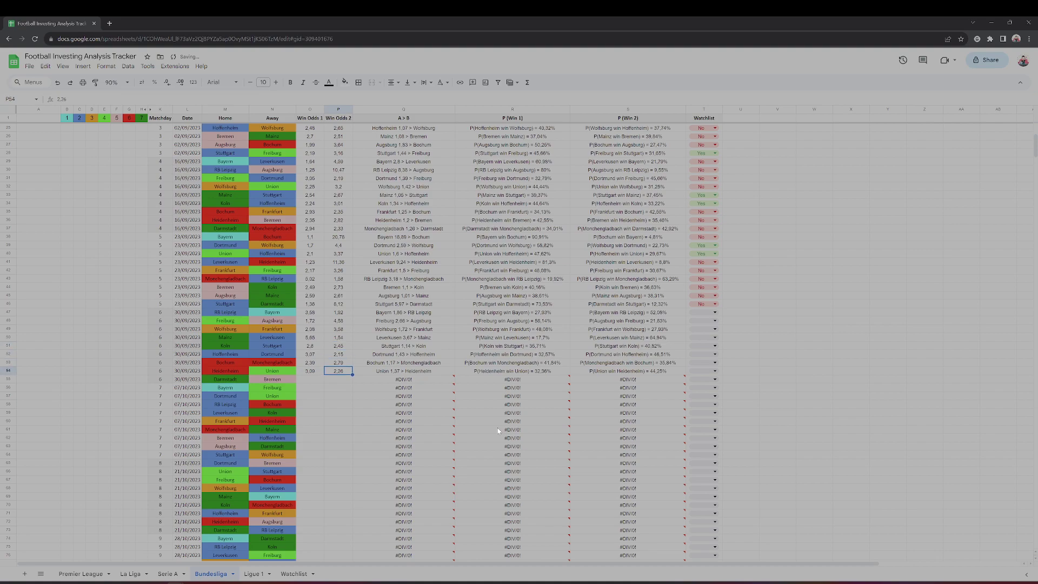
key("Down")
- Enter Darmstadt–Bremen's win odds of 2.61 and 2.39, correcting a mistyped value
key("Left")
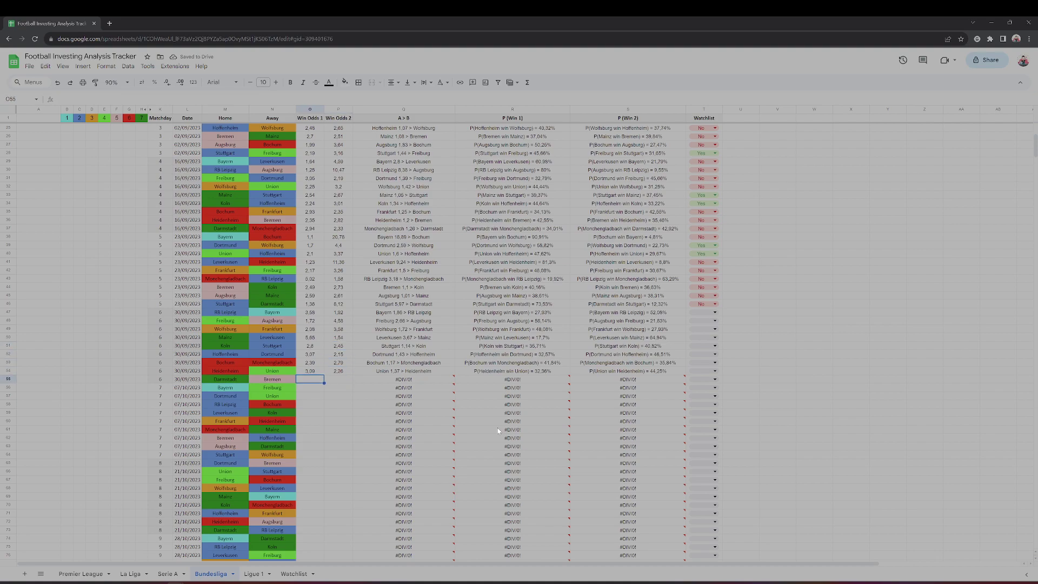
type("32")
key("BackSpace")
key("BackSpace")
type("2.61")
key("Tab")
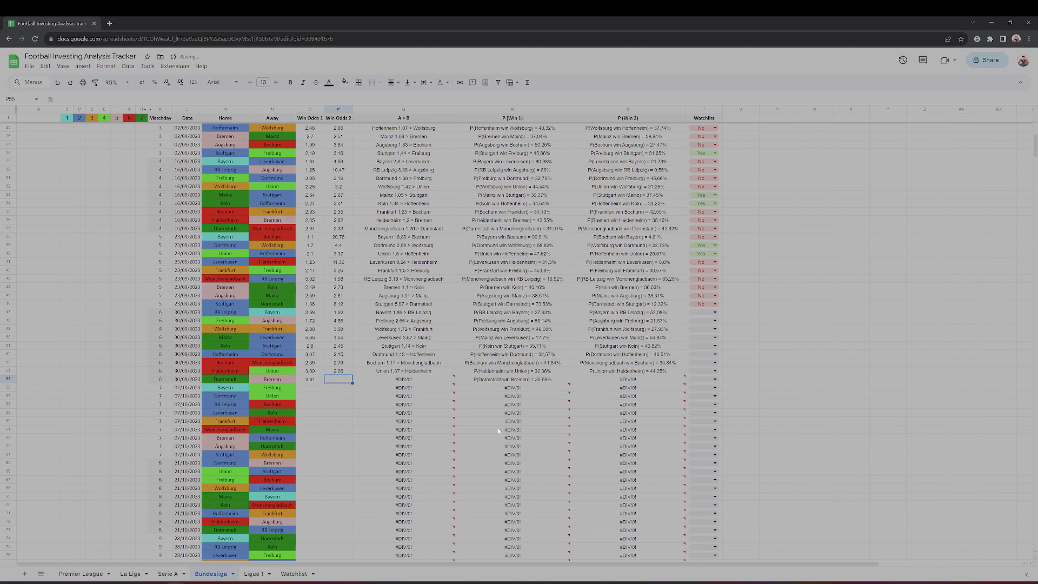
type("2,39")
key("Return")
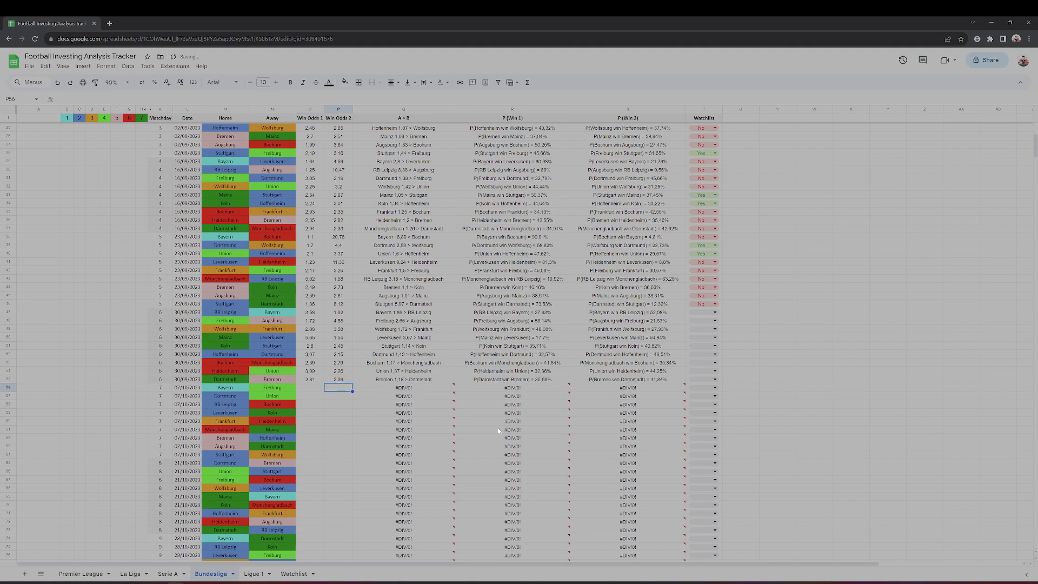
mouse_move(512, 431)
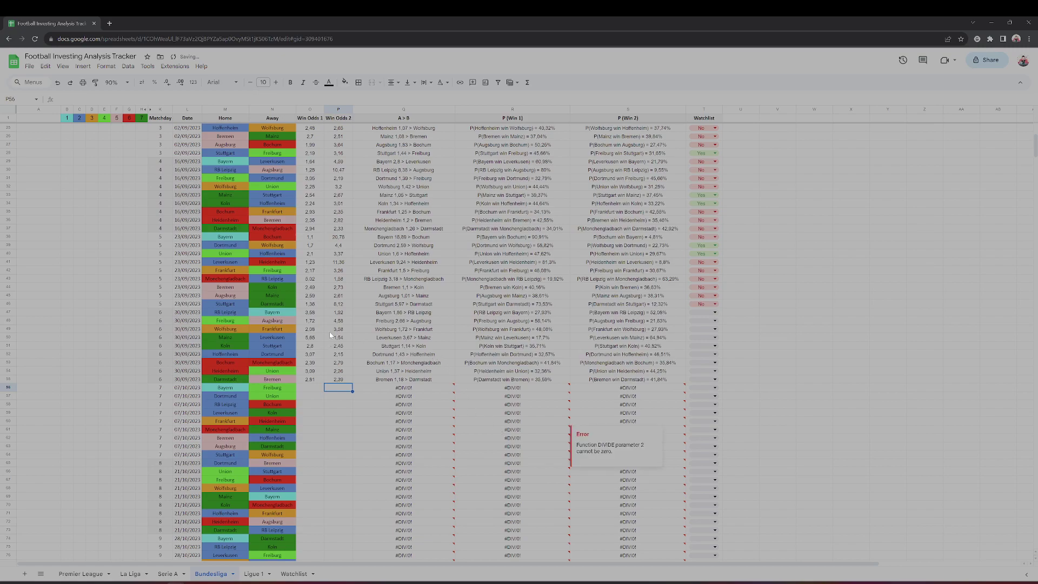
- Mark RB Leipzig–Bayern and Freiburg–Augsburg as No on the Watchlist
left_click(225, 312)
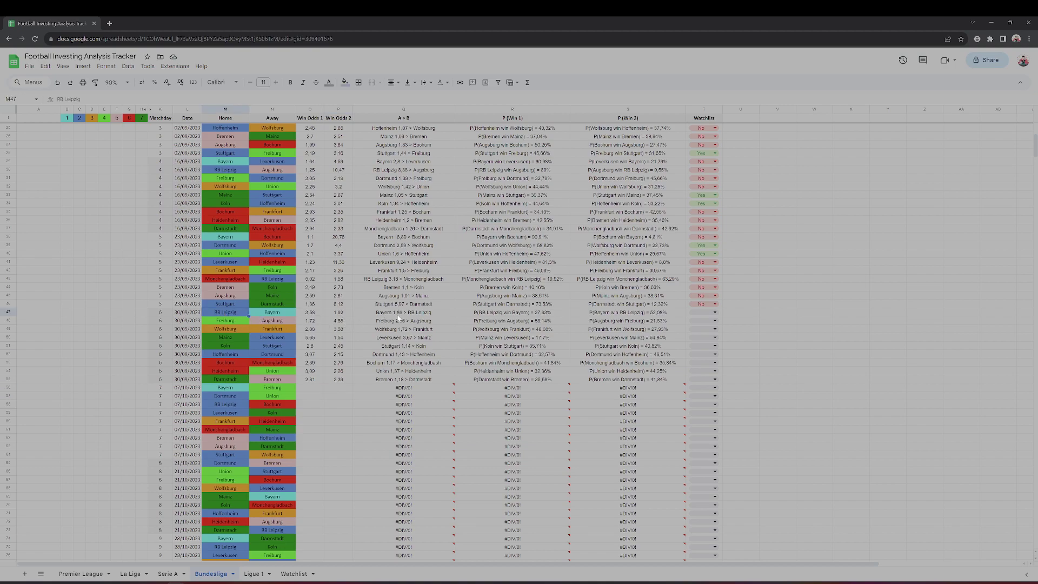
left_click(700, 312)
left_click(706, 339)
left_click(754, 322)
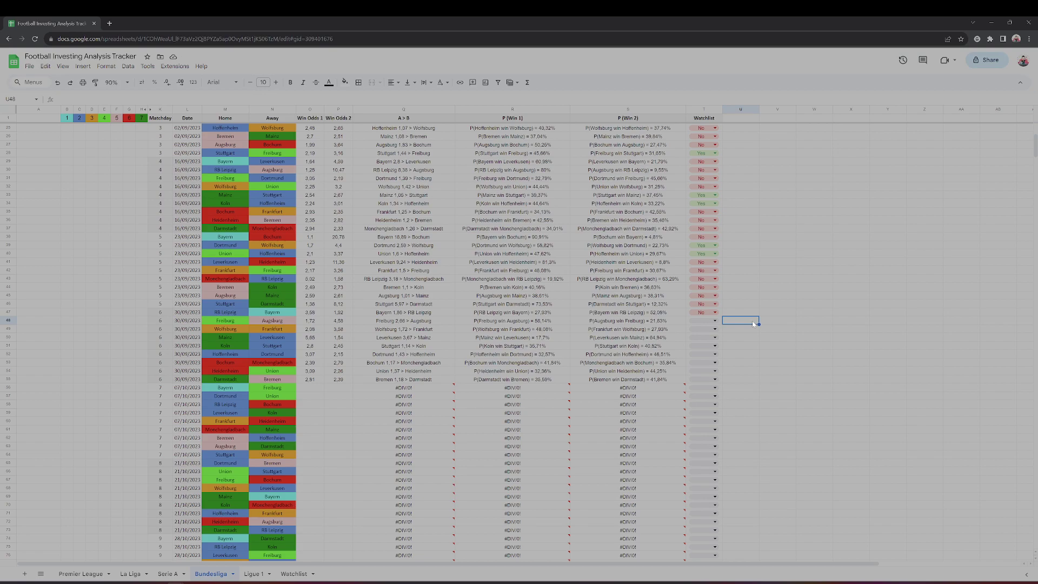
key("Left")
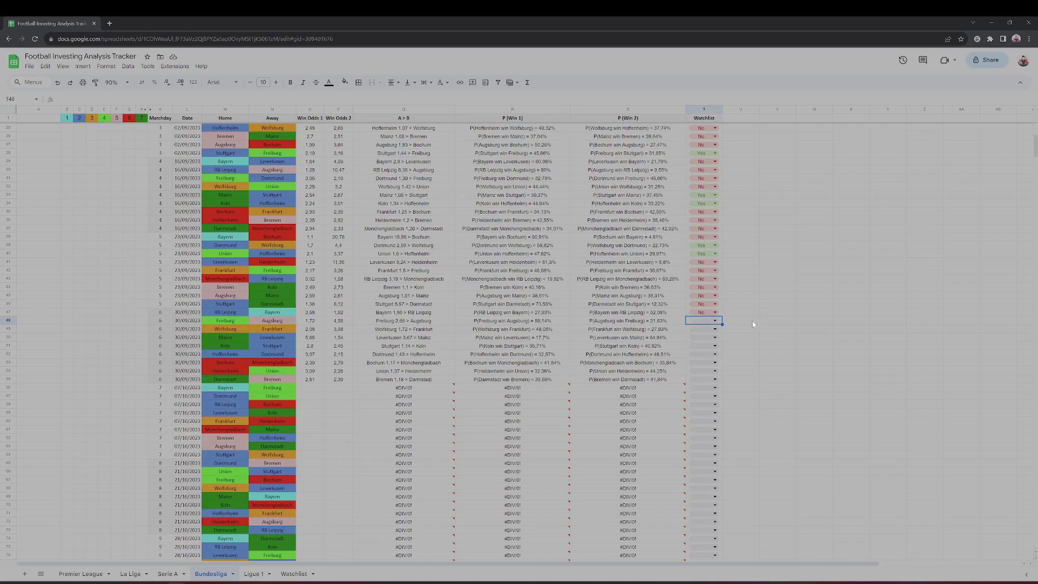
type("No")
key("Return")
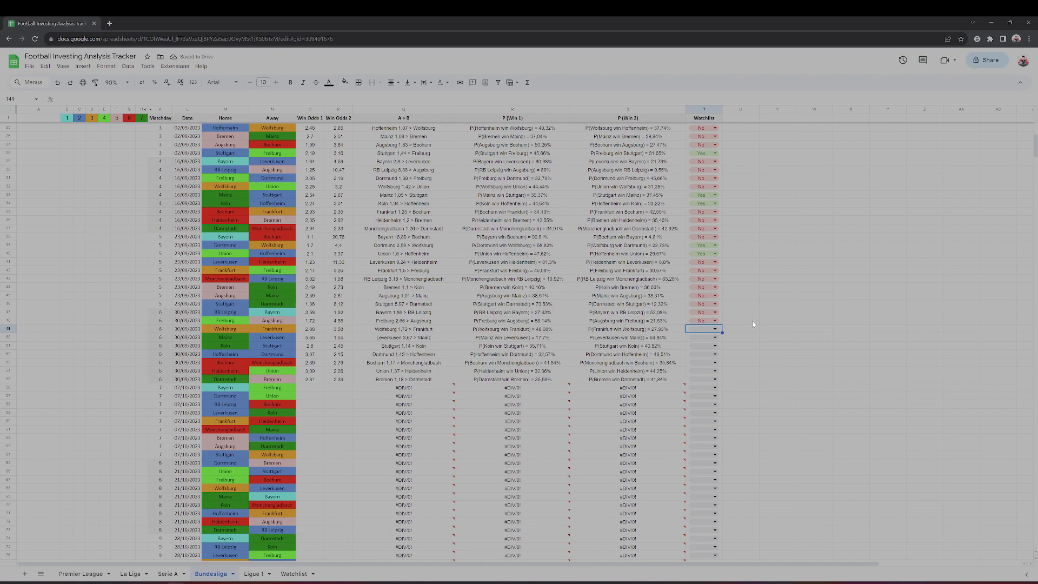
- Review Wolfsburg–Frankfurt's odds, then mark Wolfsburg–Frankfurt and Mainz–Leverkusen as No
key("Left")
key("Left")
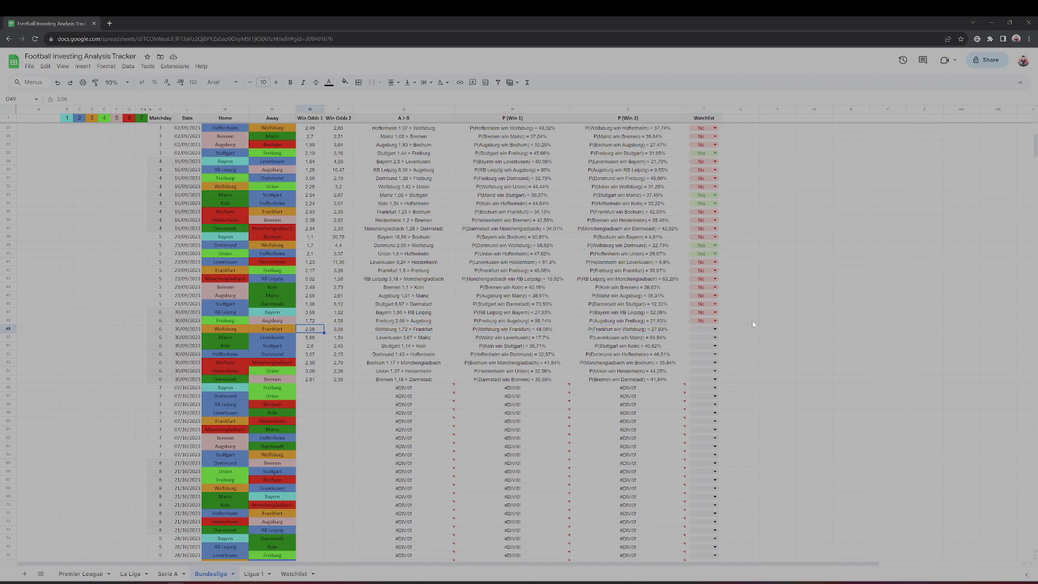
key("Left")
key("Left")
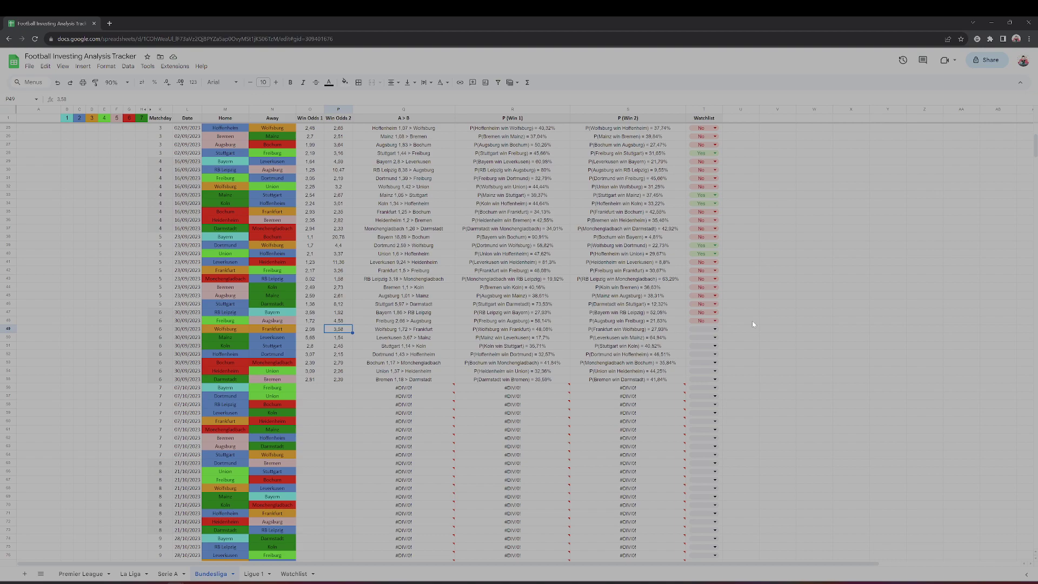
key("Right")
key("Right")
key("Right")
key("Right")
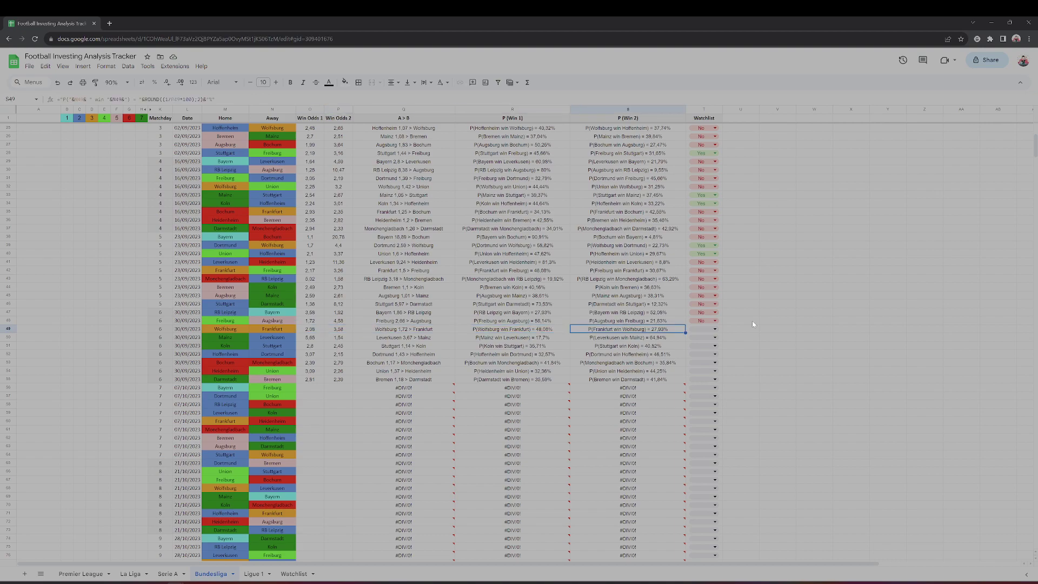
key("Right")
key("Left")
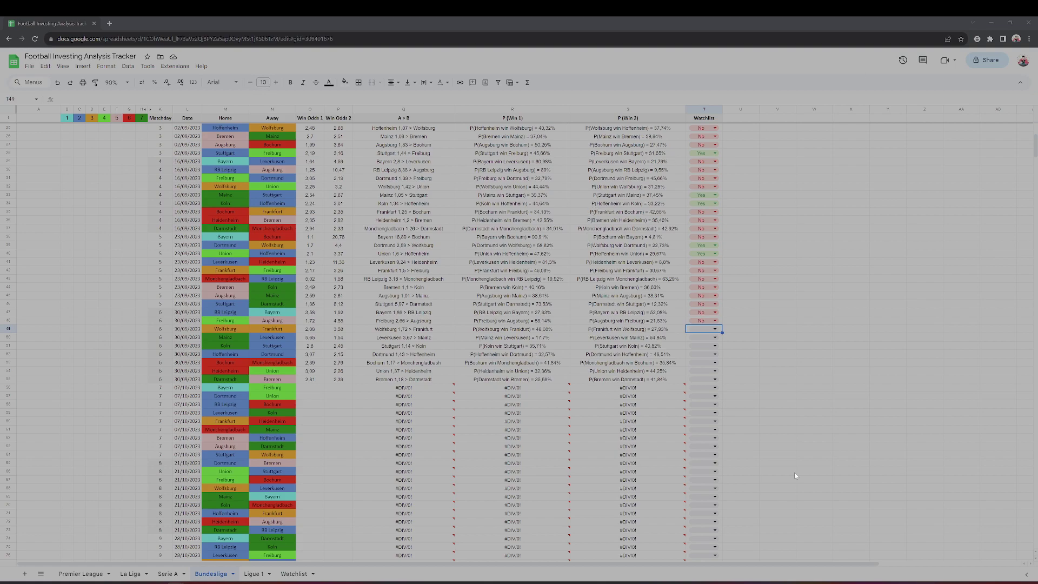
left_click(714, 330)
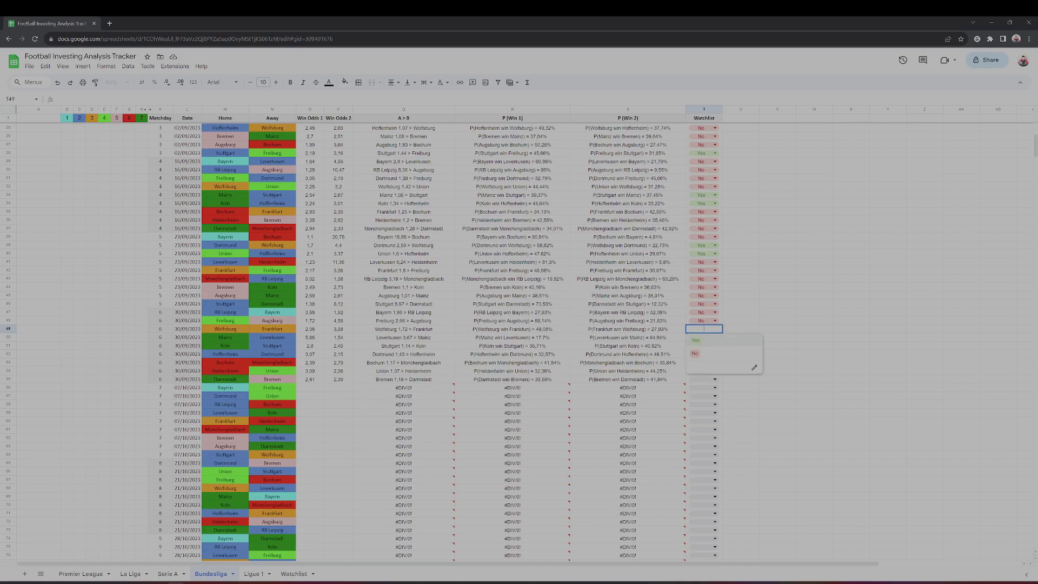
left_click(702, 355)
left_click(740, 346)
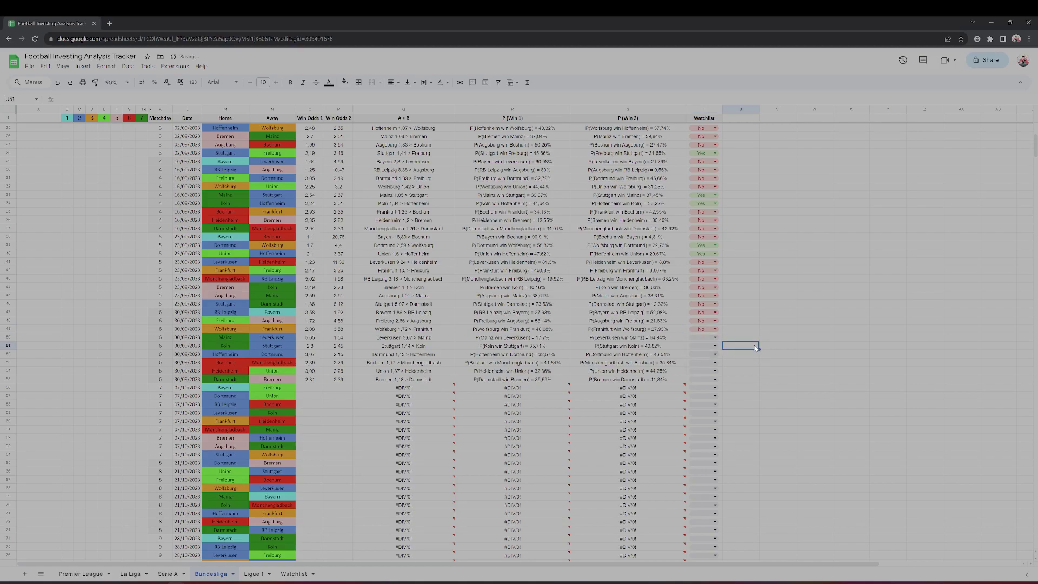
left_click(704, 338)
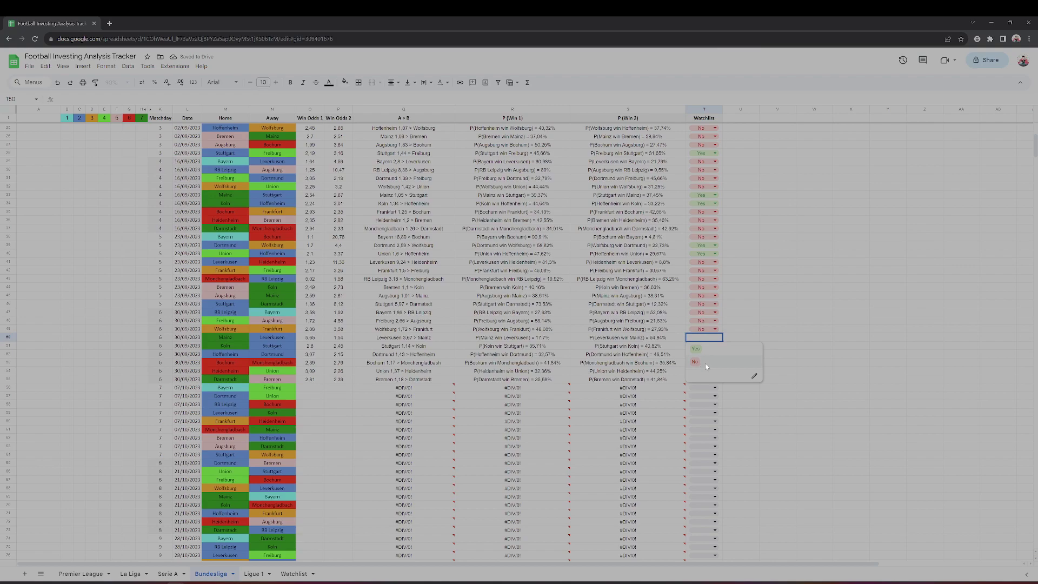
left_click(697, 362)
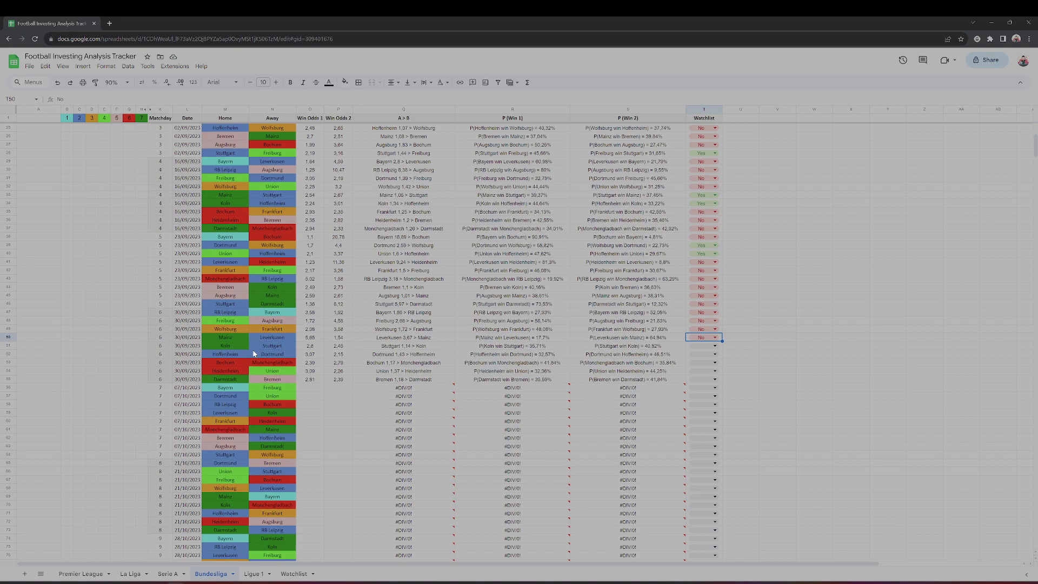
- Review the Mainz–Leverkusen and Köln–Stuttgart rows' odds and team names
left_click(228, 346)
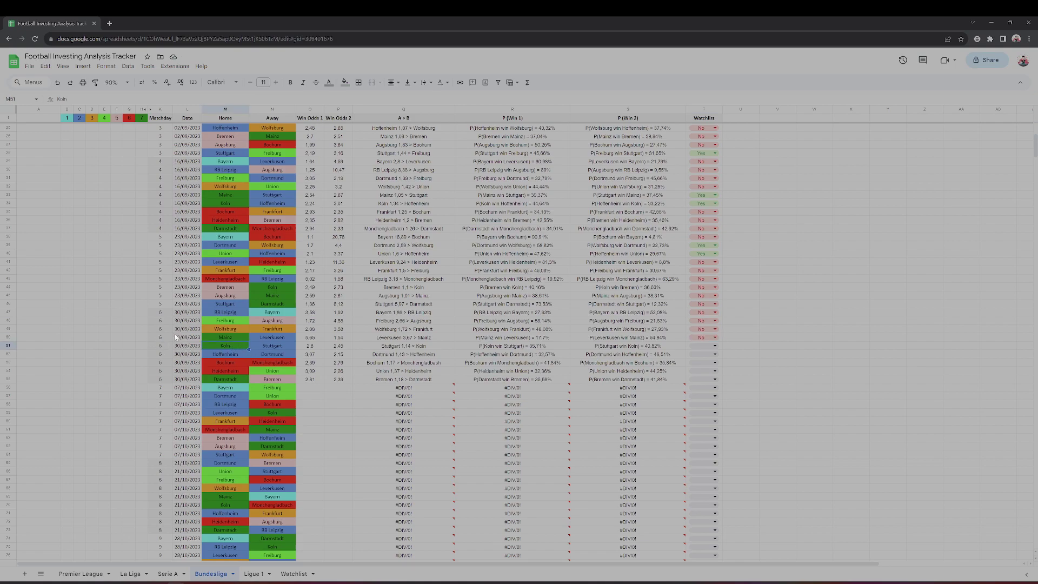
left_click(223, 338)
key("Right")
key("Right")
key("Right")
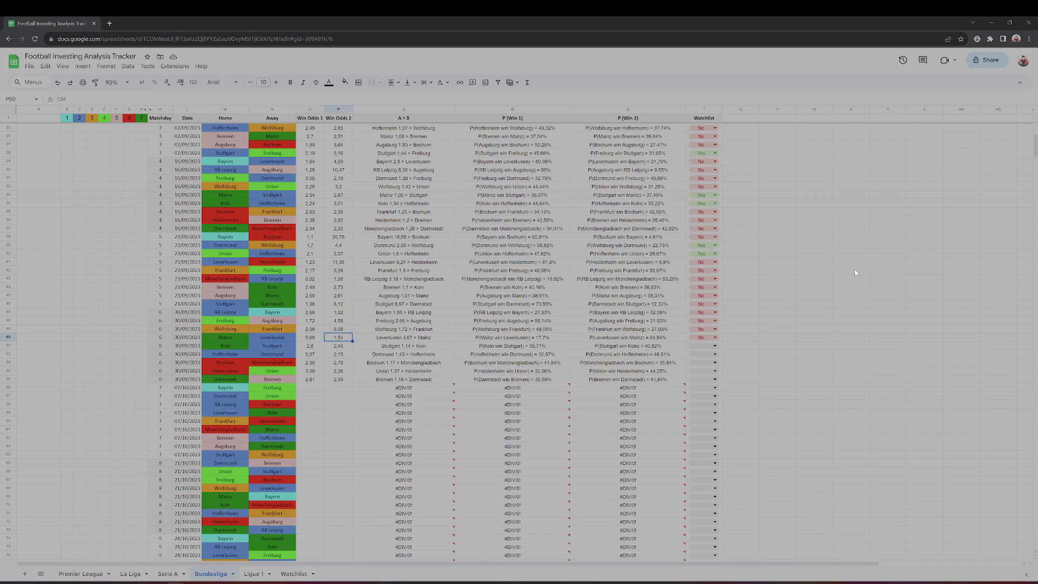
key("Down")
key("Left")
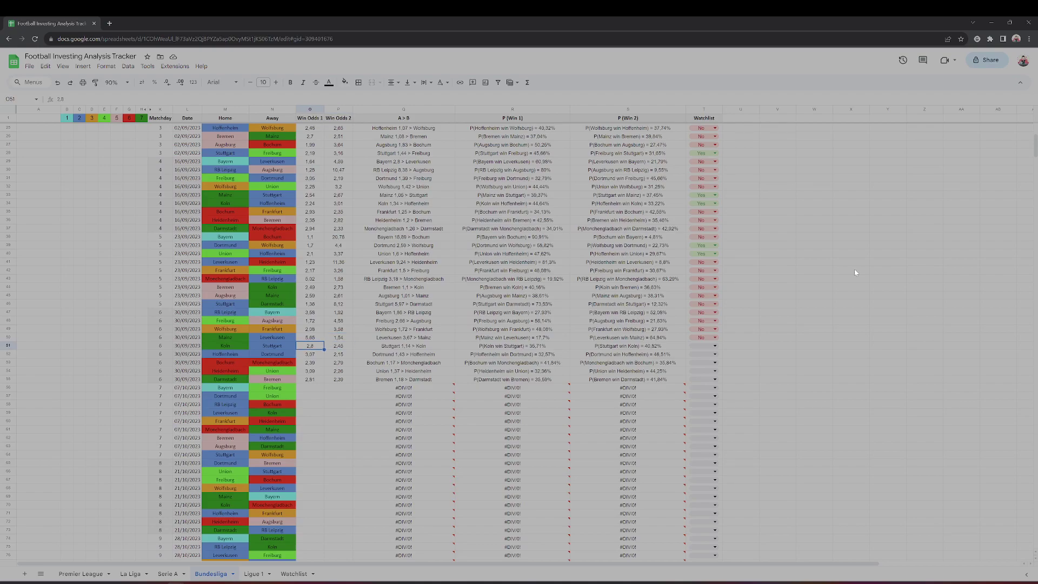
key("Left")
key("Left")
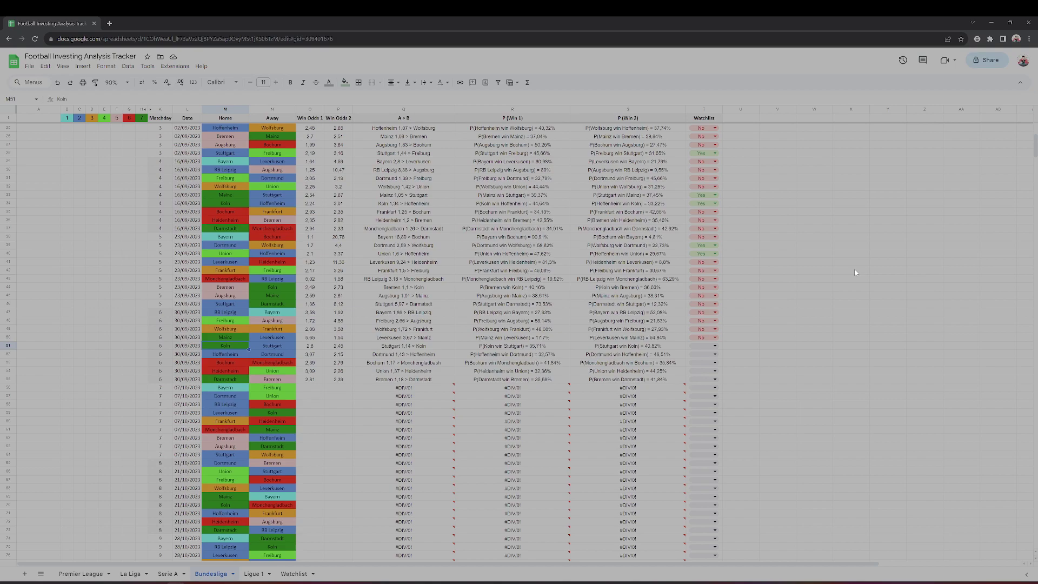
key("Right")
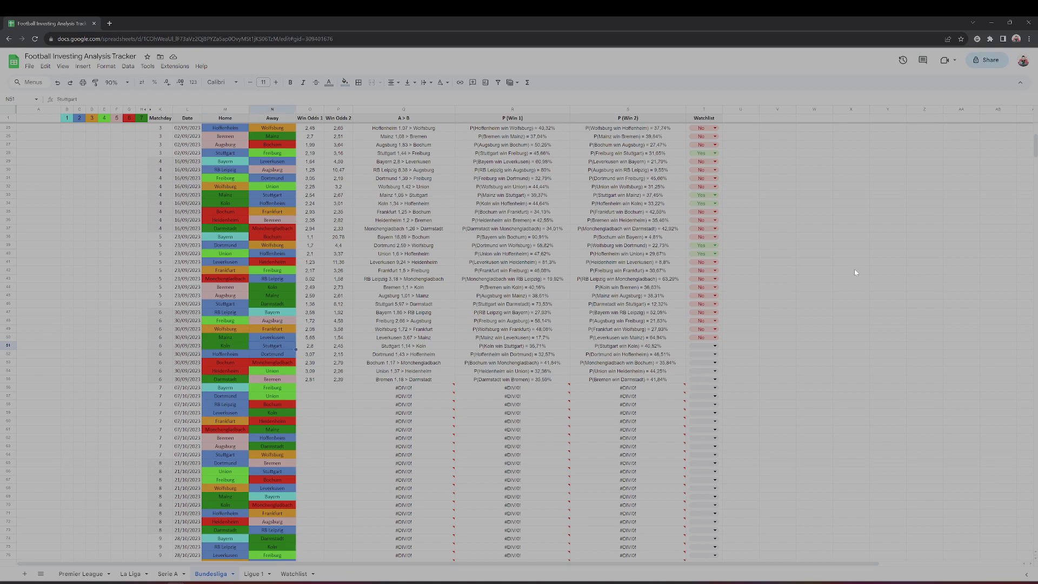
- Set Köln–Stuttgart's Watchlist entry to Yes and inspect its comparison formula
key("Right")
key("Right")
key("Right")
key("Right")
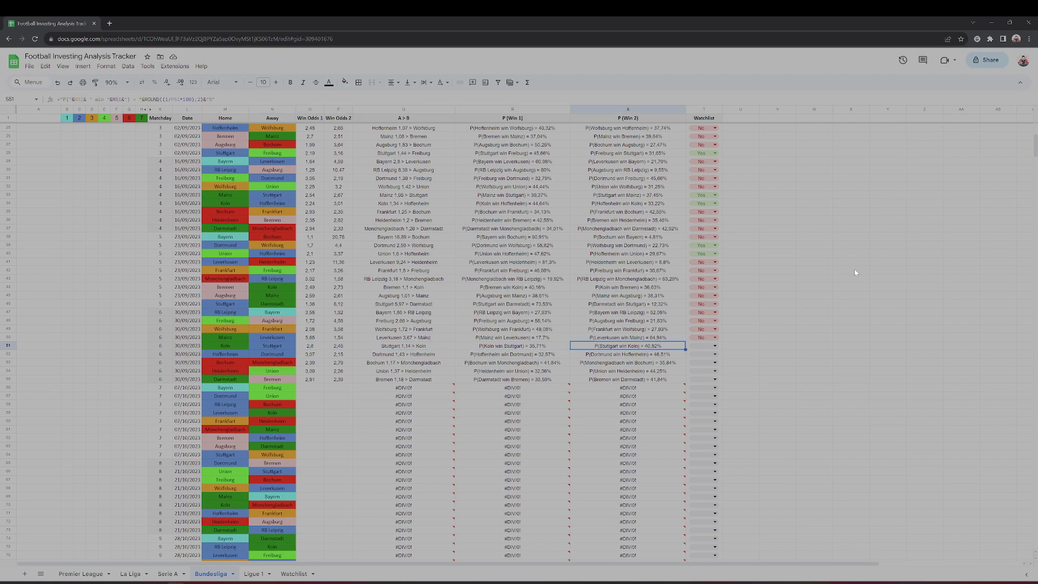
key("Right")
key("Return")
key("Down")
key("Return")
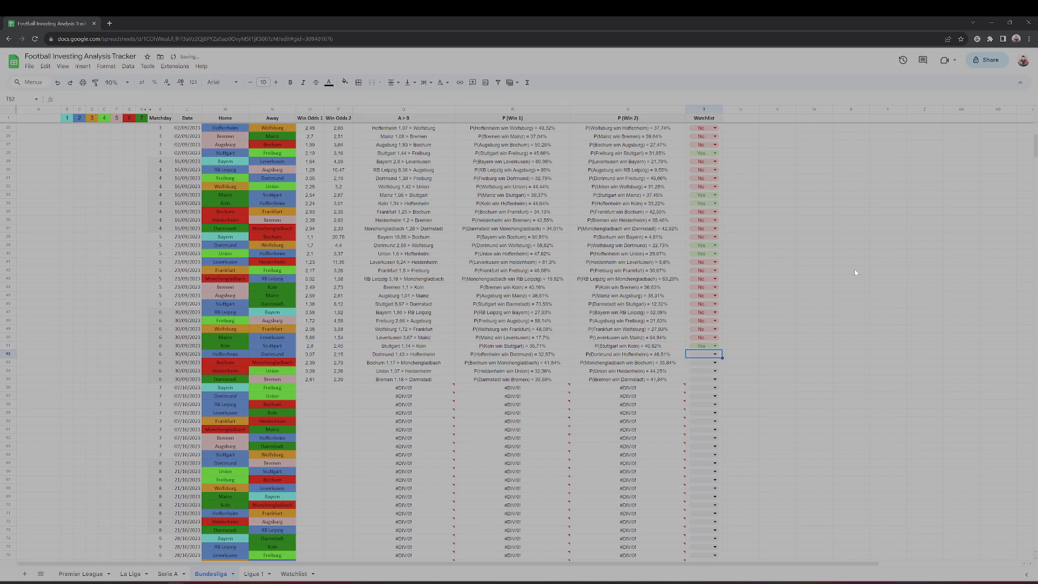
key("Left")
key("Left")
key("Left")
key("Left")
key("Left")
key("Left")
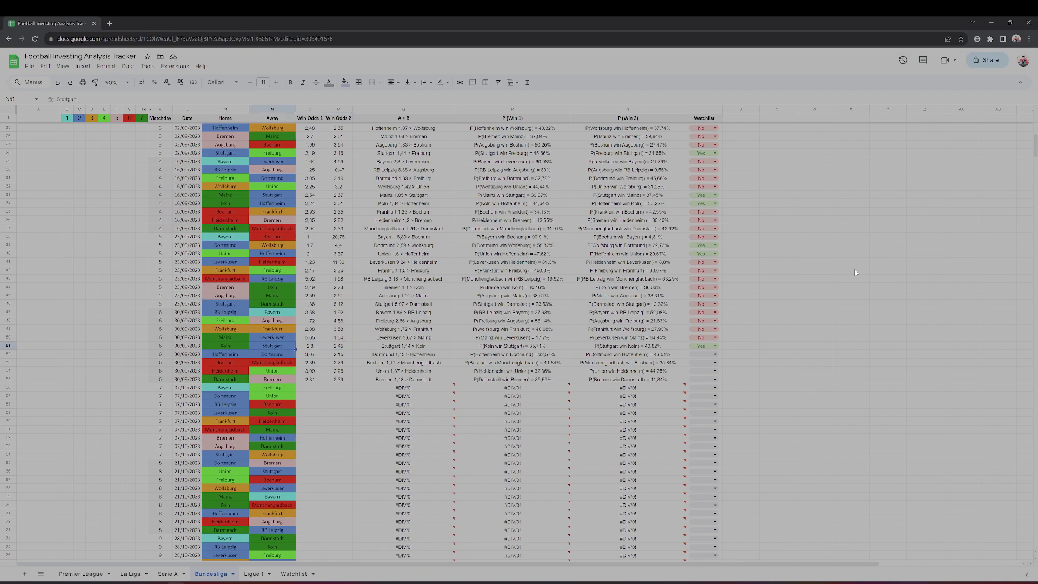
key("Right")
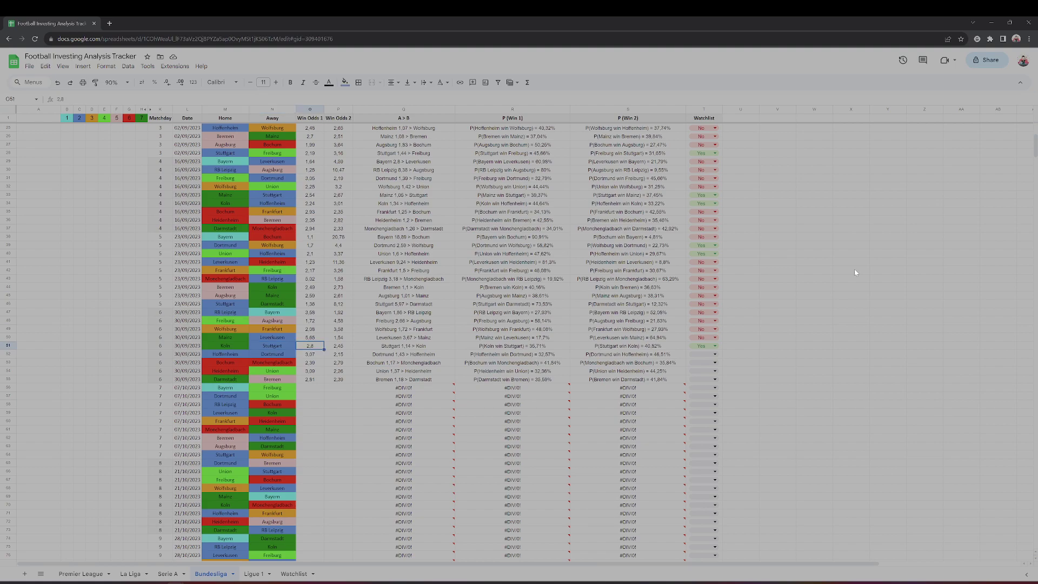
key("Right")
key("Right")
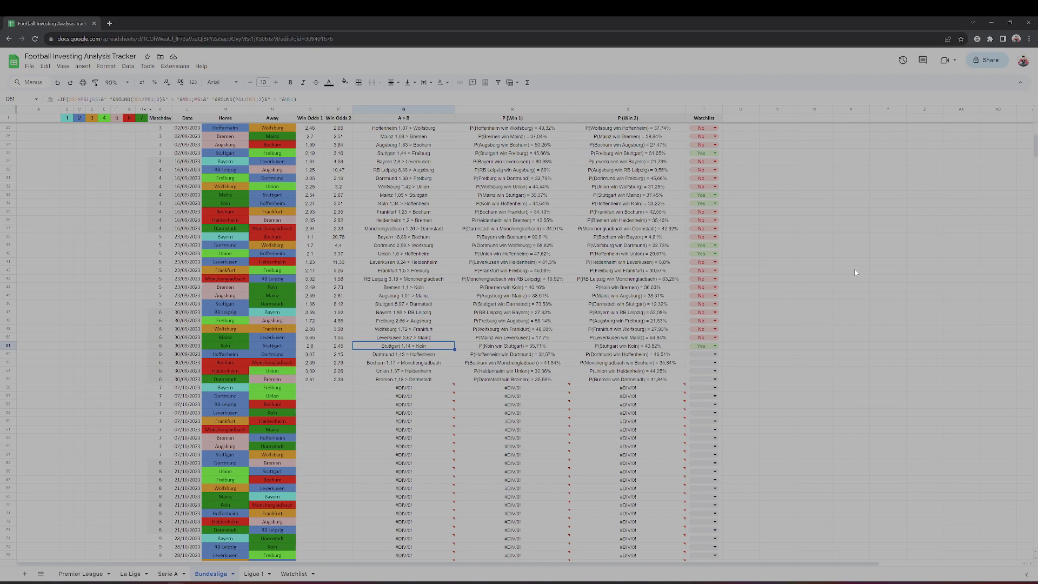
- Review Hoffenheim–Dortmund's odds and probabilities, then mark it No on the Watchlist
key("Down")
key("Left")
key("Left")
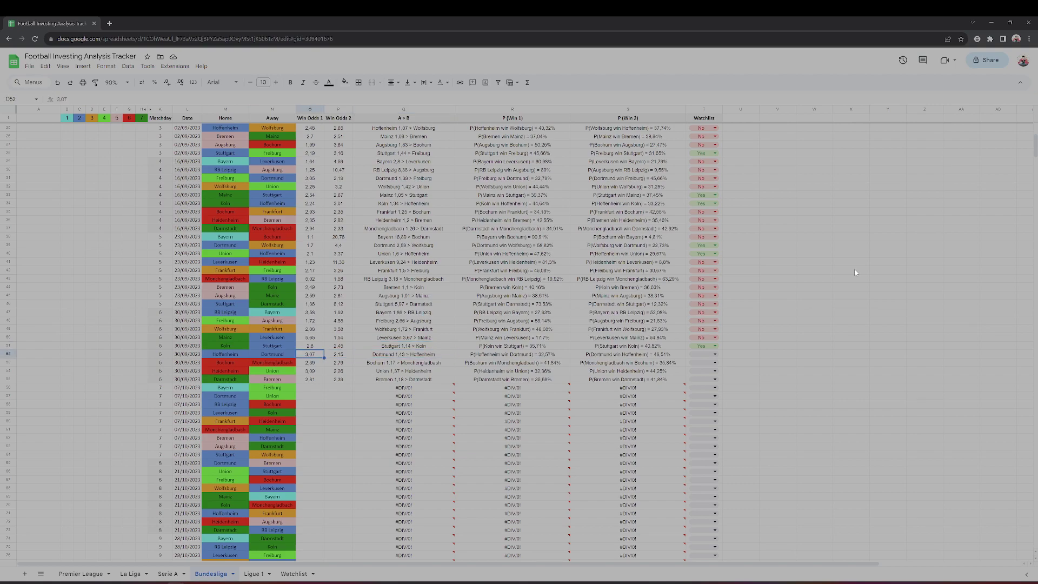
key("Left")
key("Left")
key("Right")
key("Right")
key("Right")
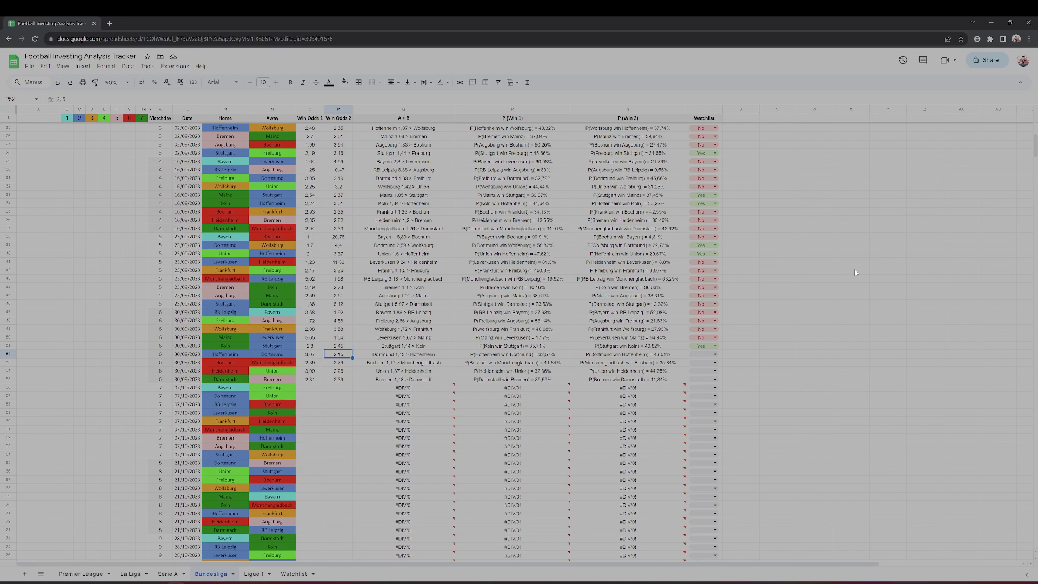
key("Right")
key("Right")
key("Right")
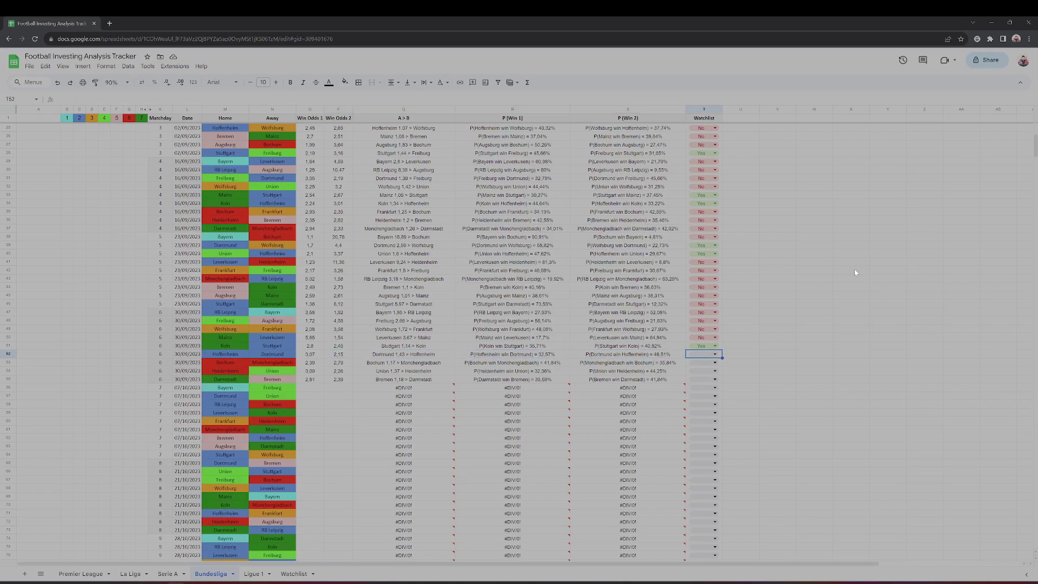
key("Right")
key("Left")
key("Left")
key("Left")
key("Left")
key("Left")
key("Right")
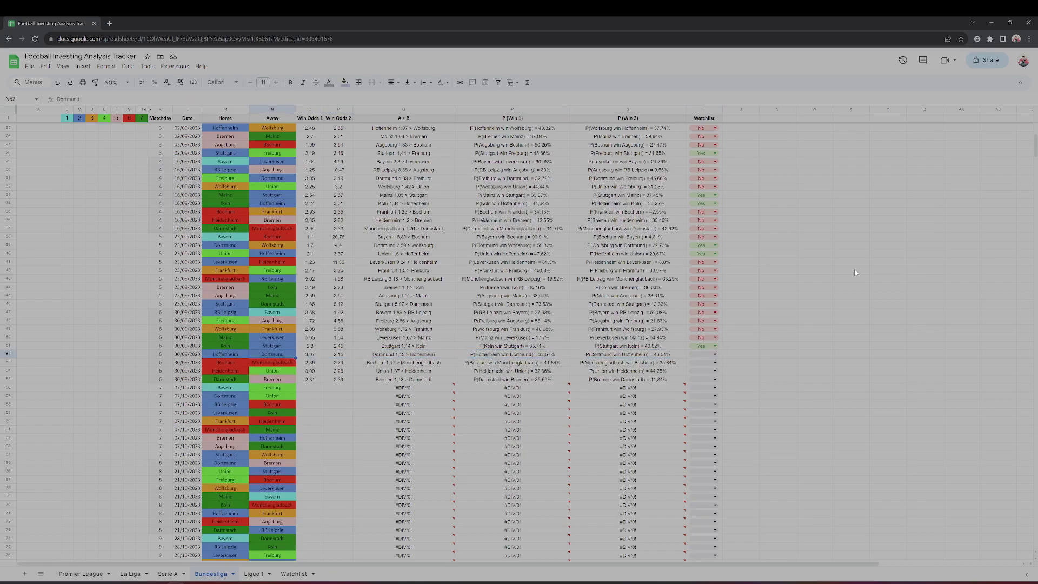
key("Right")
key("Right")
key("Right")
key("Right")
key("Right")
key("Right")
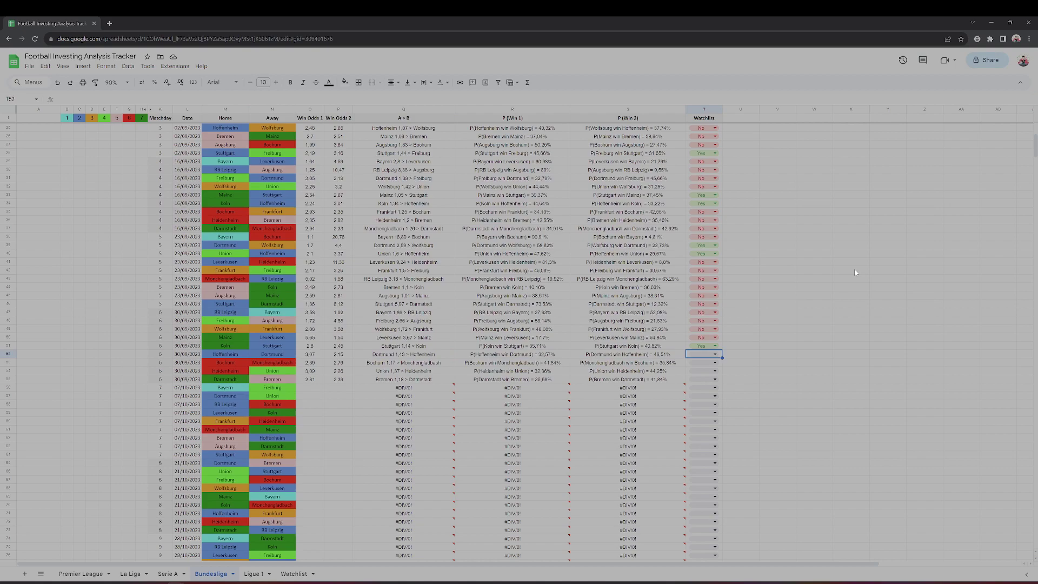
type("No")
key("Return")
- Mark Bochum–Mönchengladbach and Heidenheim–Union as No after checking their odds and teams
key("Left")
key("Left")
key("Left")
key("Left")
key("Left")
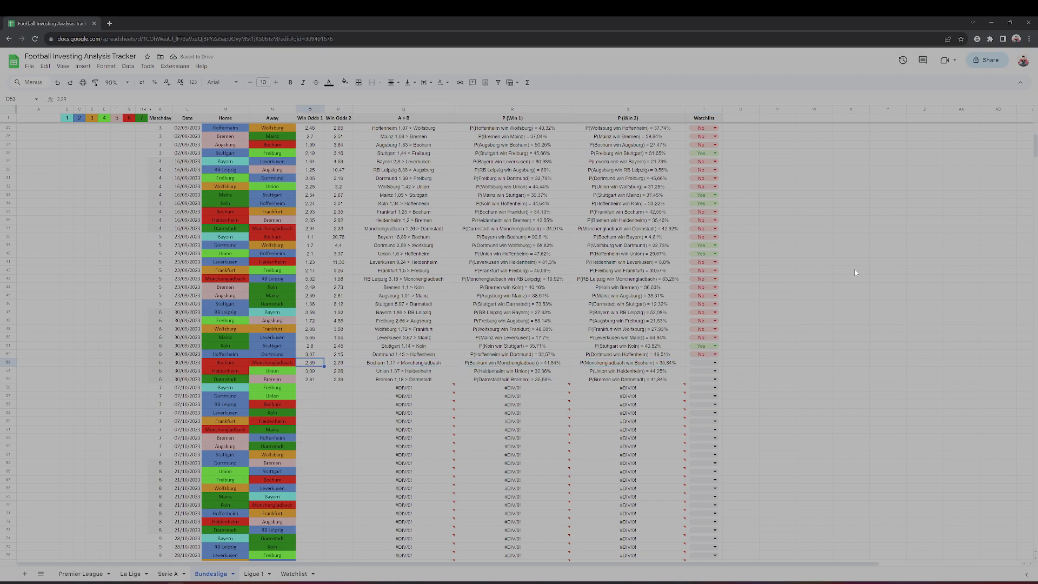
key("Right")
key("Left")
key("Right")
key("Right")
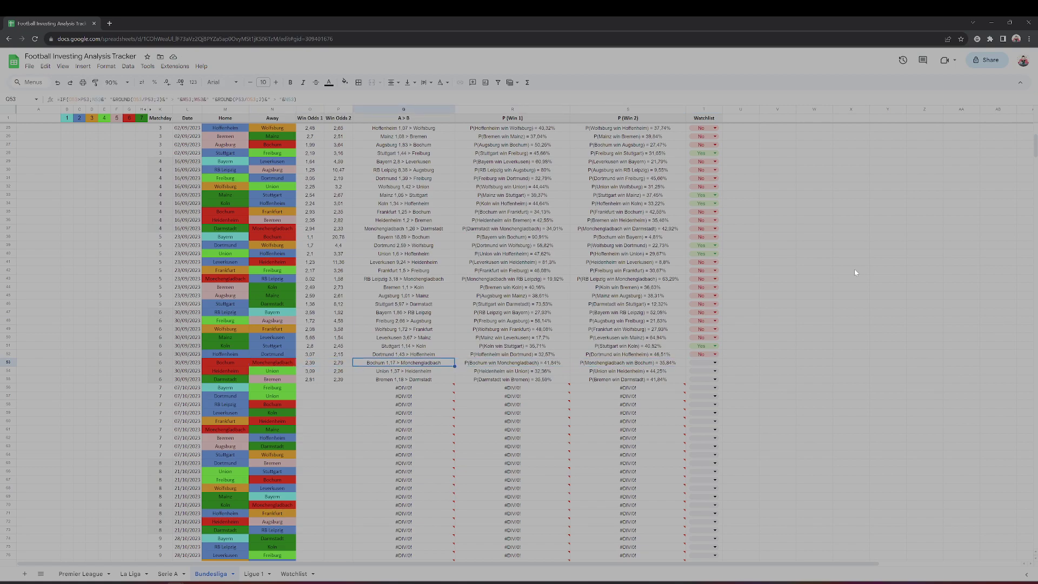
key("Right")
key("Right")
key("Right")
type("No")
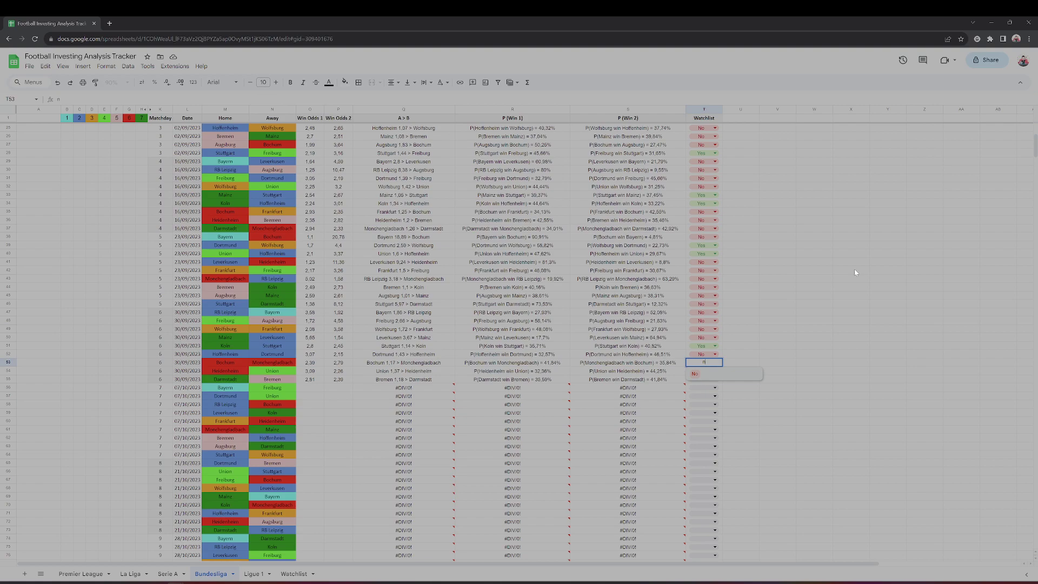
key("Return")
key("Left")
key("Left")
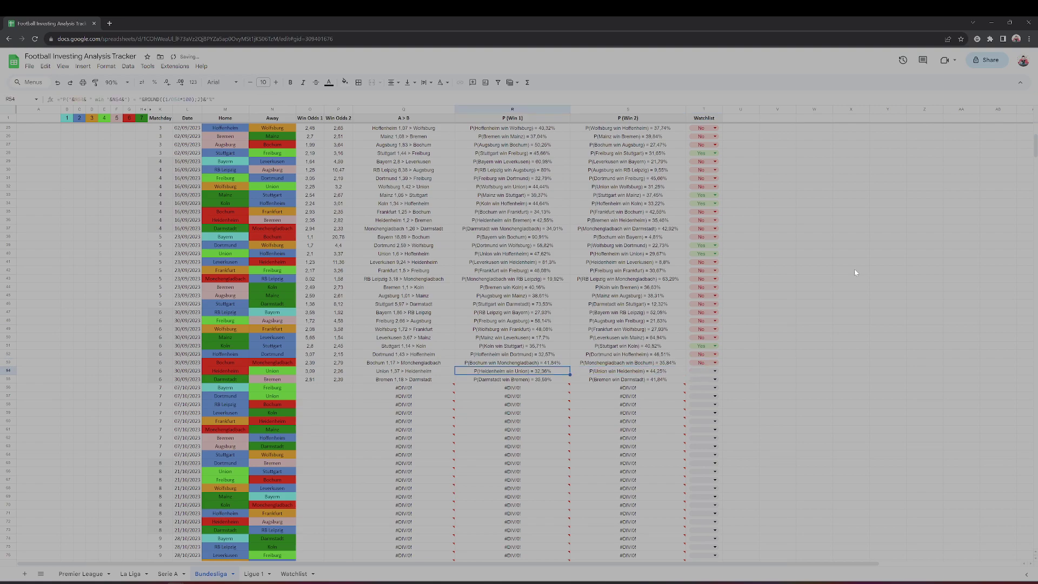
key("Left")
key("Left")
key("Left")
key("Left")
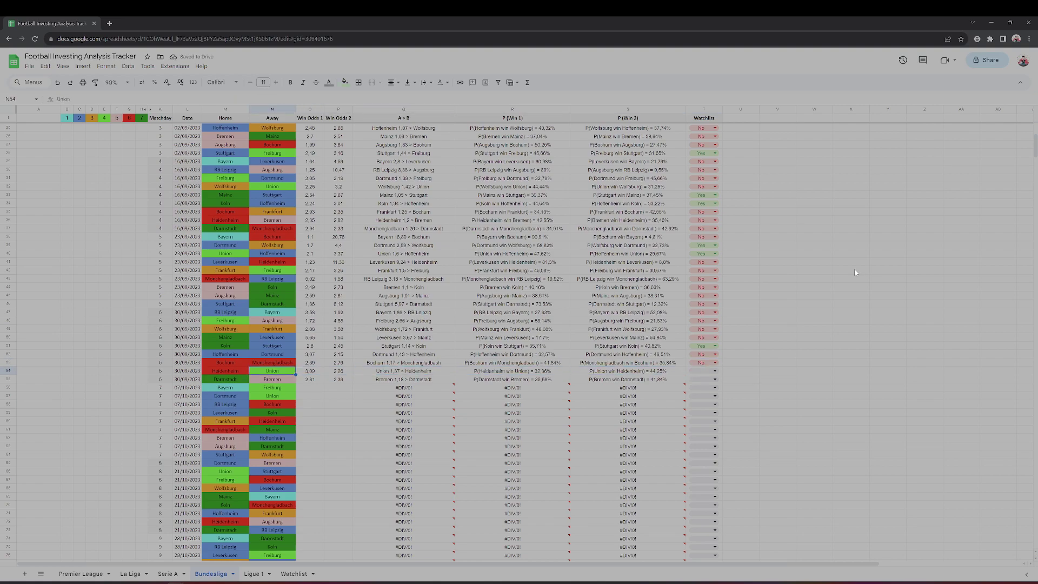
key("Right")
key("Right")
key("Right")
key("Right")
key("Right")
key("Right")
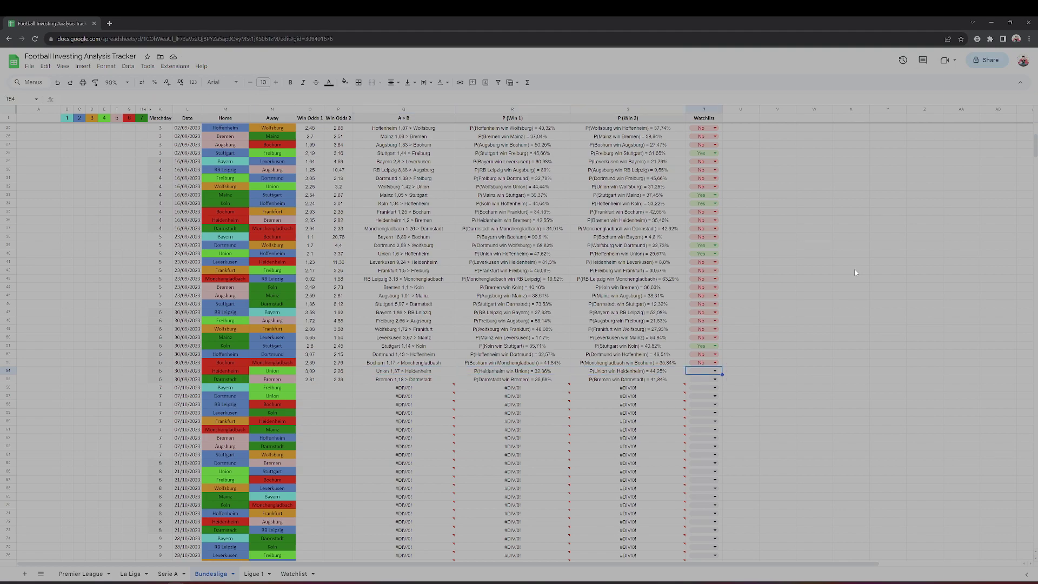
type("No")
key("Return")
- Compare the Darmstadt–Bremen and Heidenheim–Union teams and win odds
key("Left")
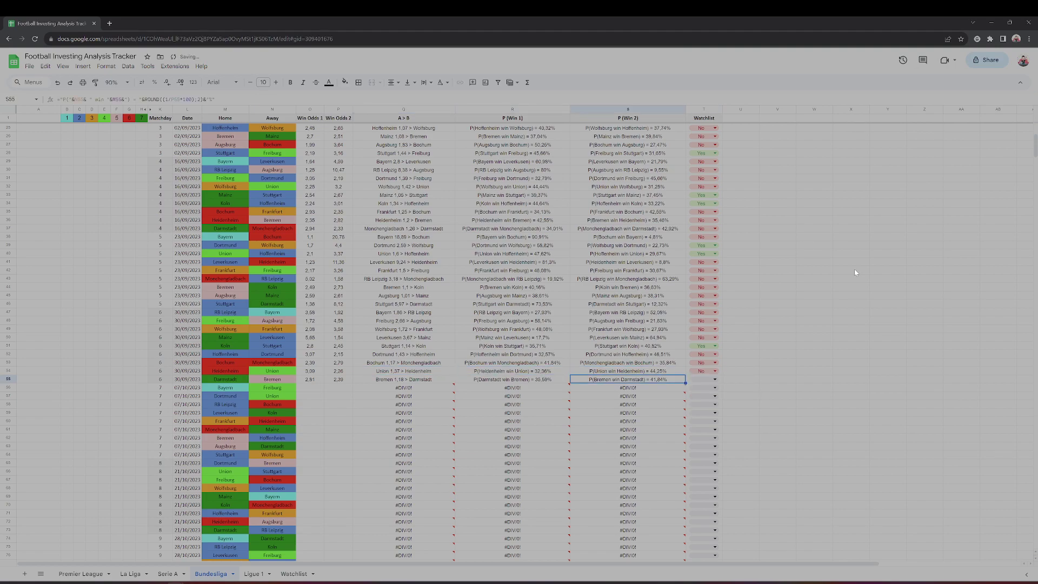
key("Left")
key("Left")
key("Left")
key("Left")
key("Left")
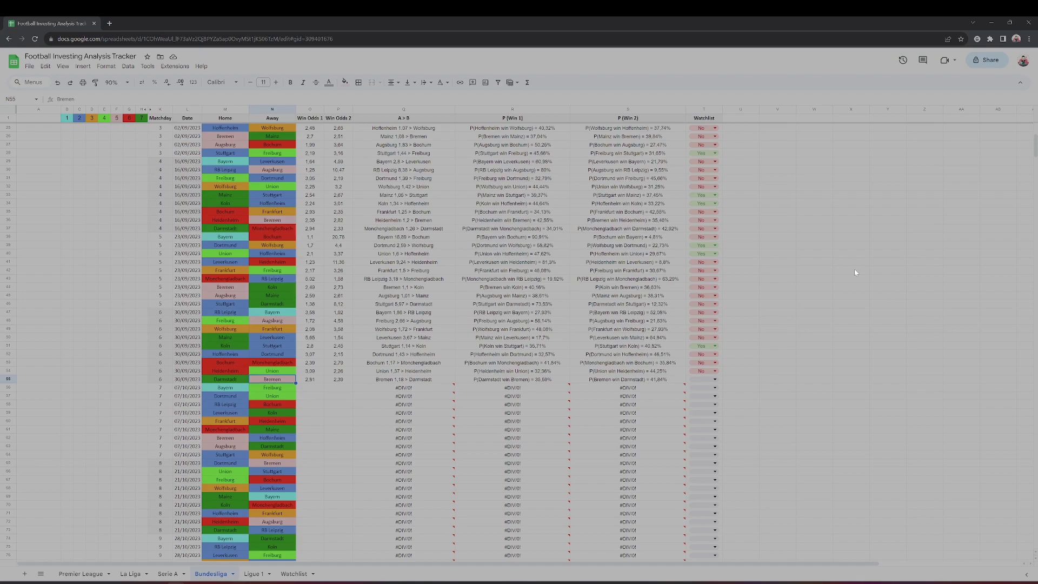
key("Right")
key("Up")
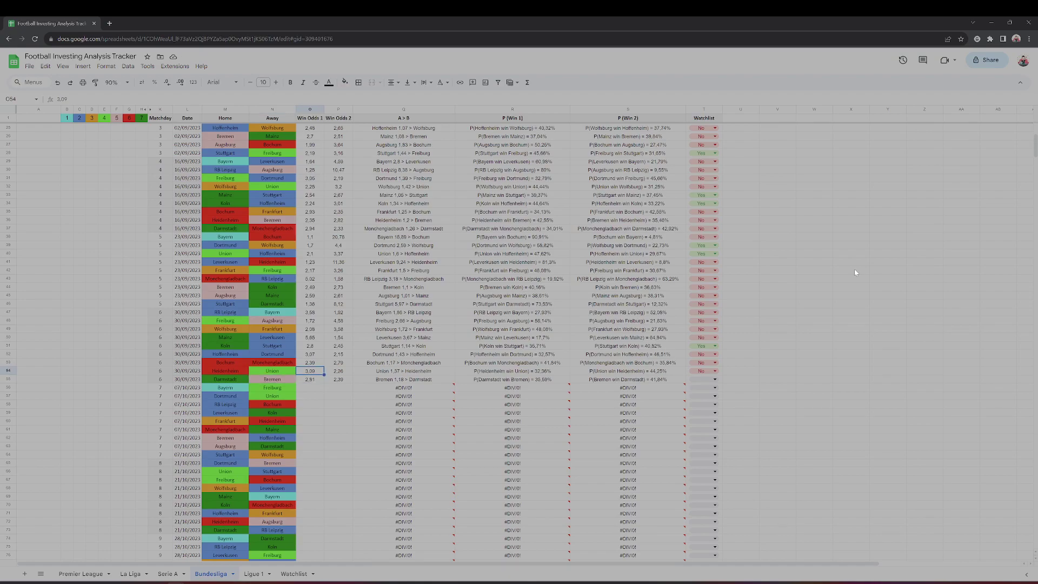
key("Left")
key("Left")
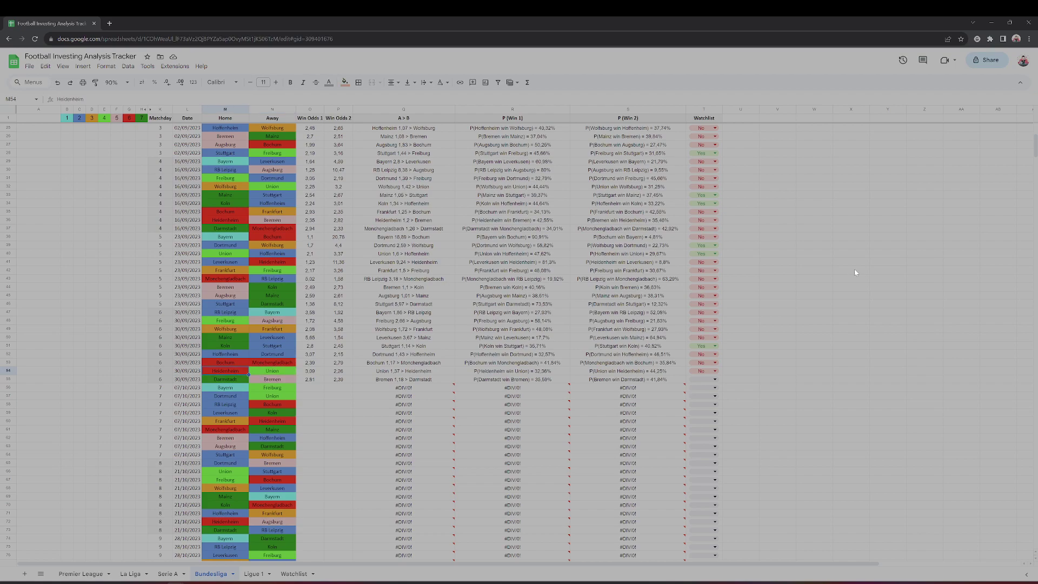
key("Right")
key("Right")
key("Right")
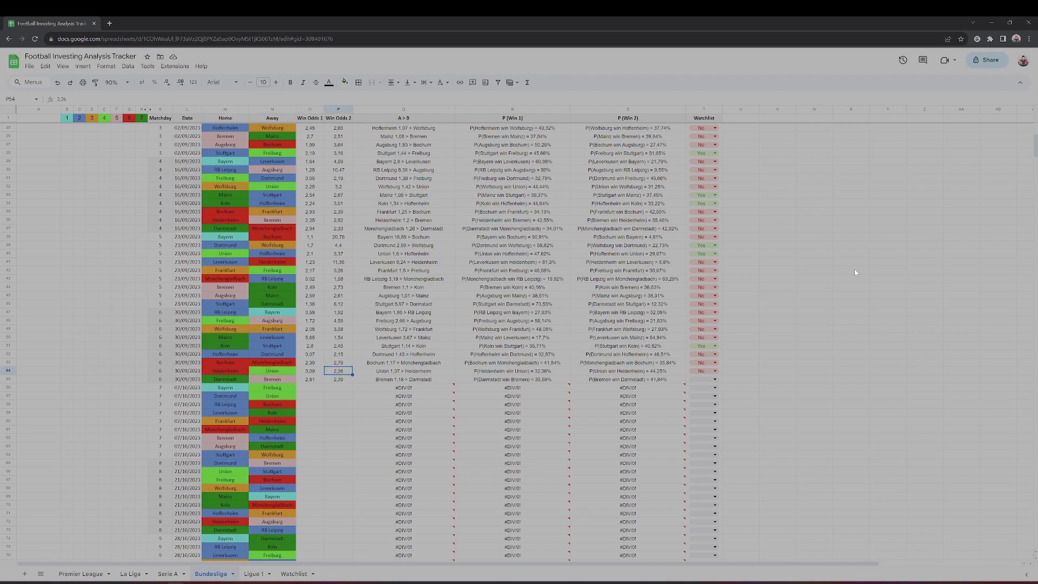
key("Down")
key("Left")
key("Left")
key("Left")
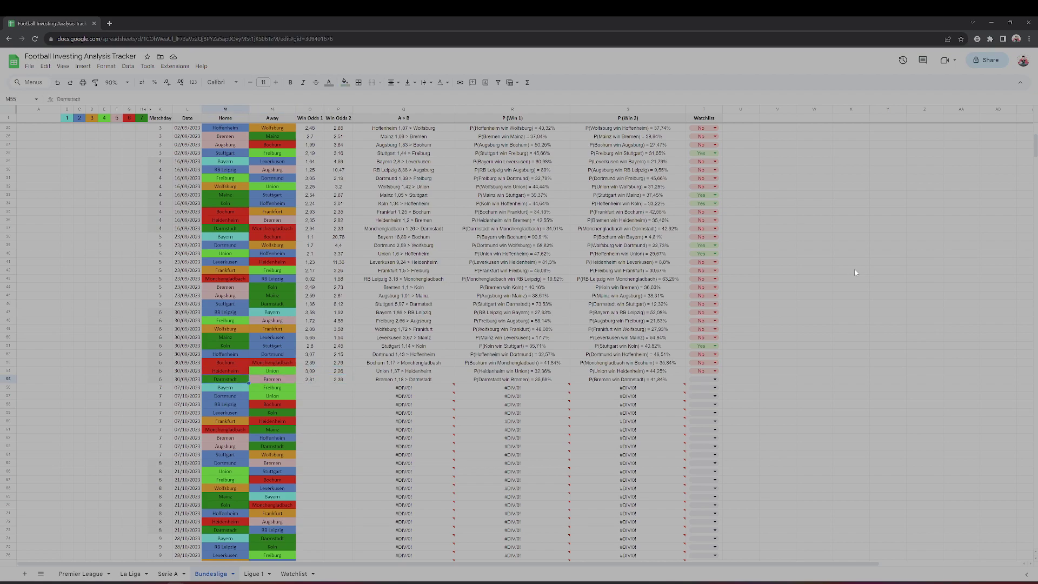
key("Right")
key("Right")
key("Right")
- Mark Darmstadt–Bremen as No and return to the Köln–Stuttgart fixture
key("Up")
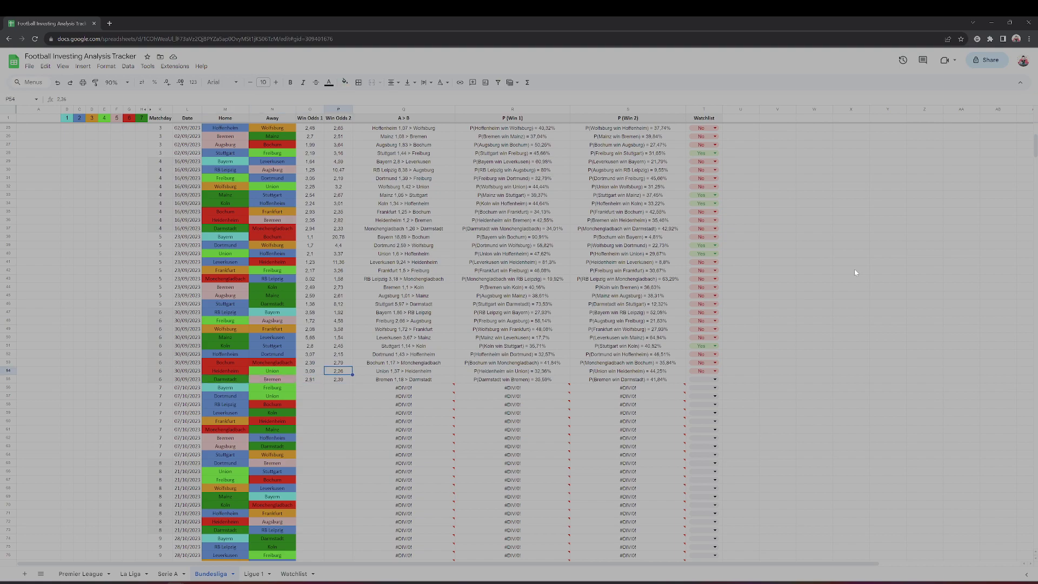
key("Right")
key("Right")
key("Right")
key("Right")
key("Down")
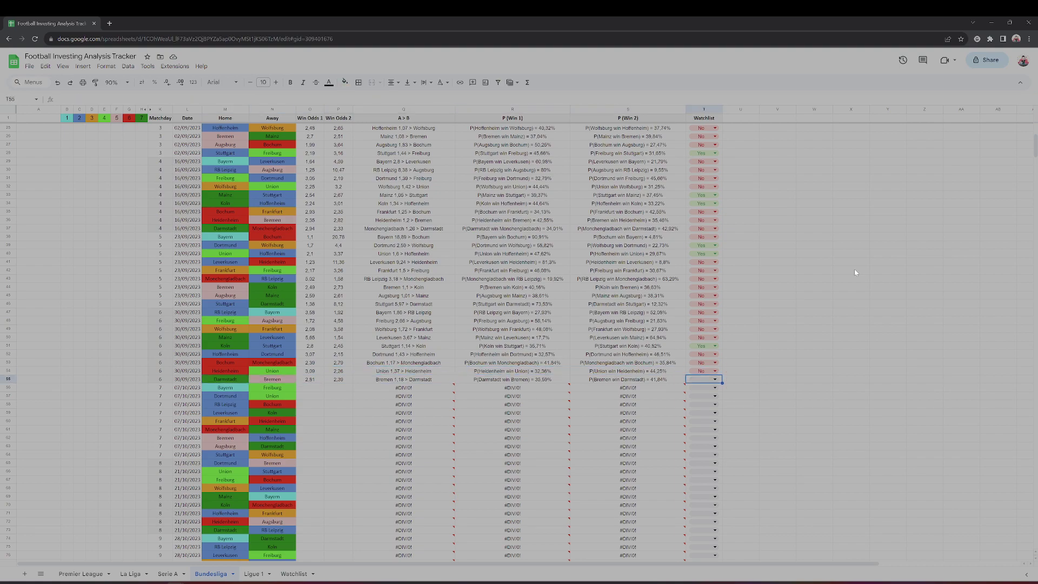
type("No")
key("Return")
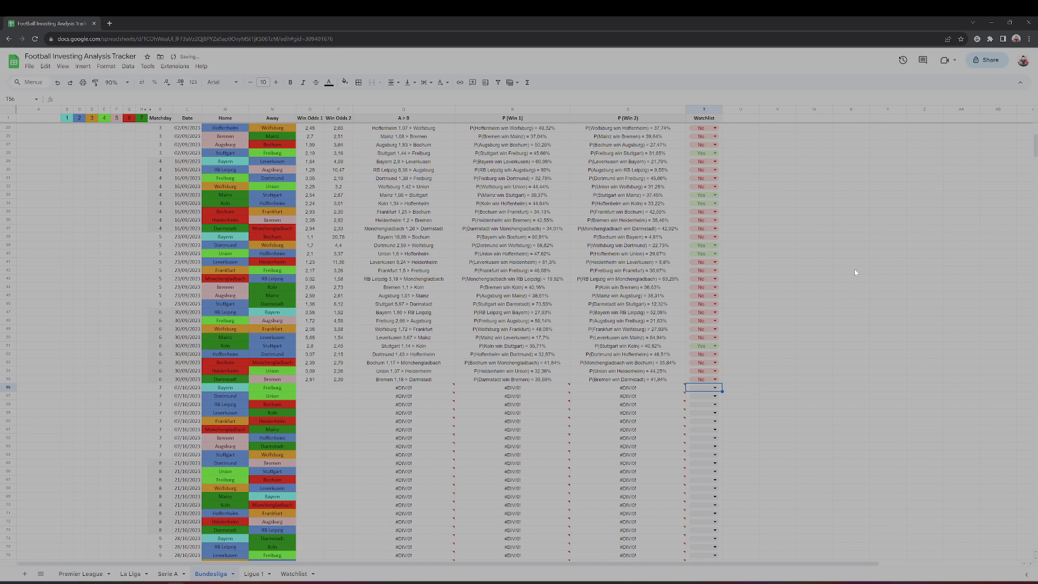
key("Up")
key("Up")
key("Up")
key("Up")
key("Up")
key("Left")
key("Left")
key("Left")
key("Left")
key("Left")
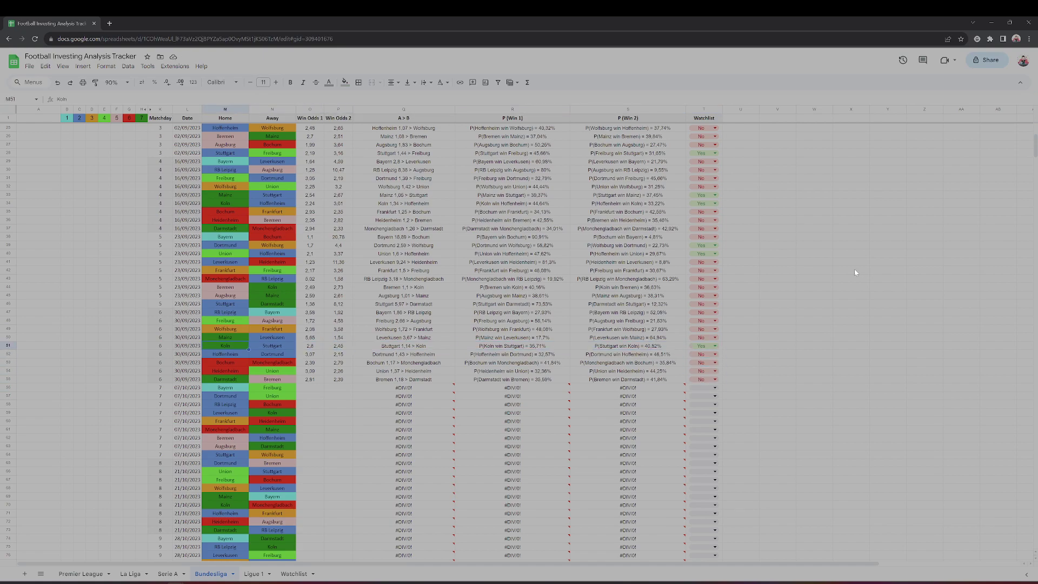
key("Right")
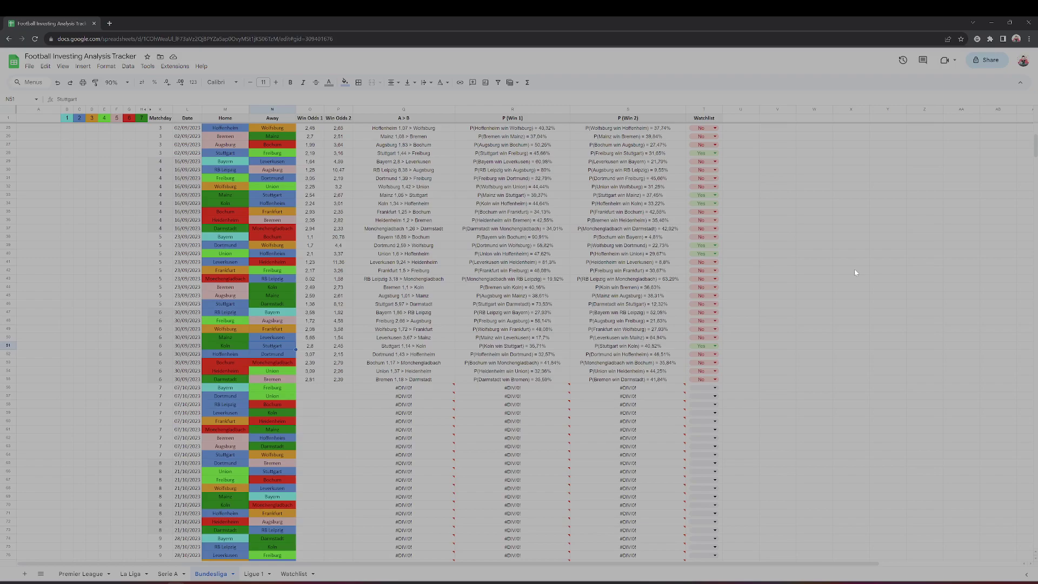
key("Right")
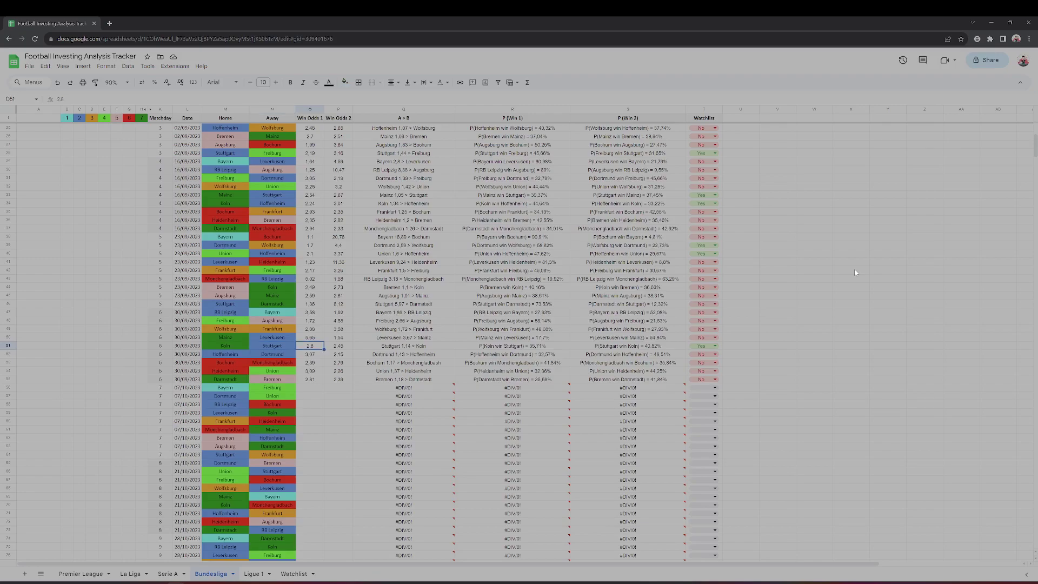
key("Left")
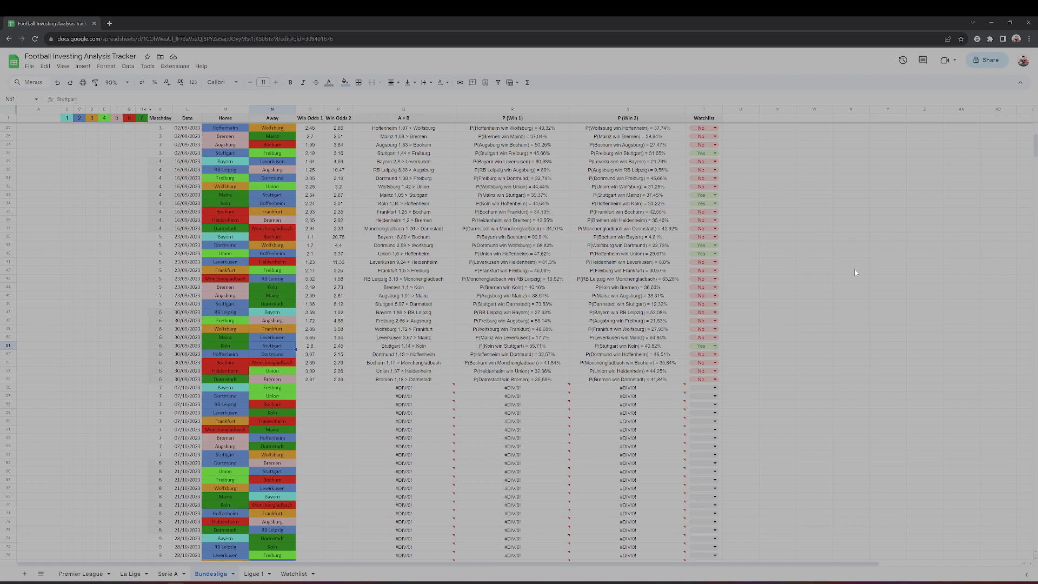
key("Right")
key("Right")
key("Right")
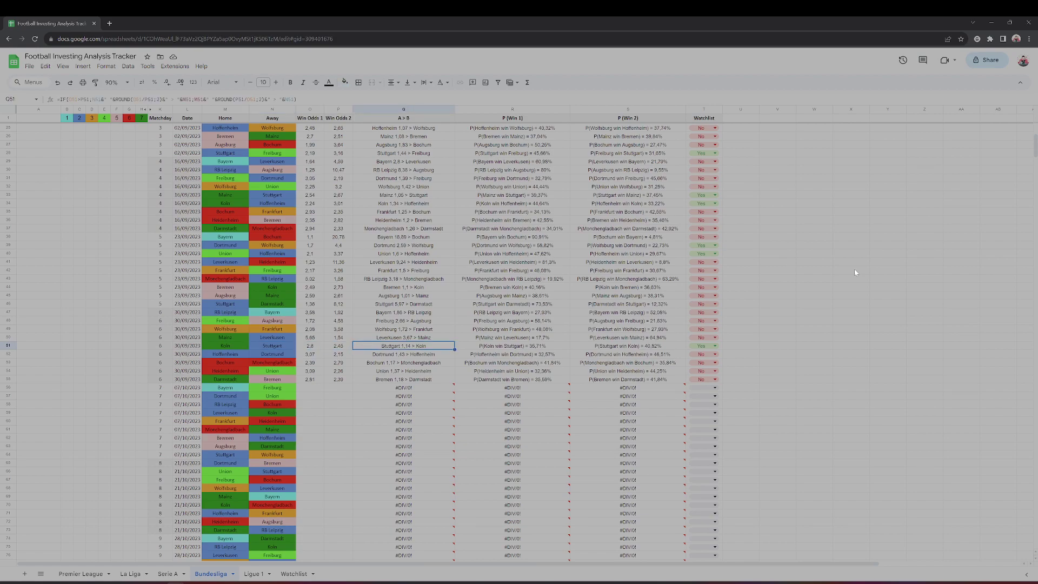
key("Right")
key("Right")
key("Right")
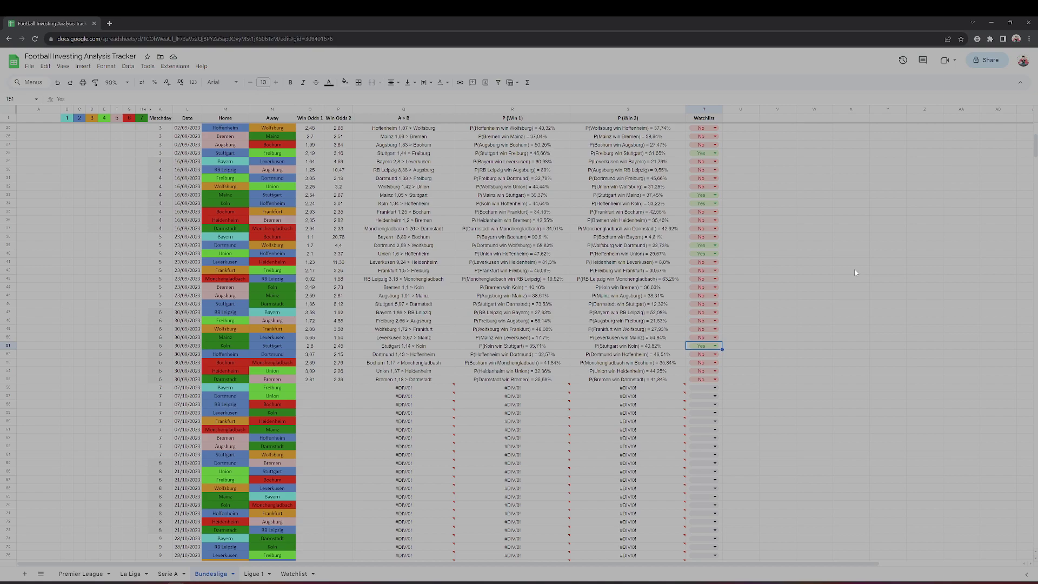
key("Left")
key("Left")
key("Left")
key("Left")
key("Left")
key("Left")
key("Left")
key("Left")
key("Left")
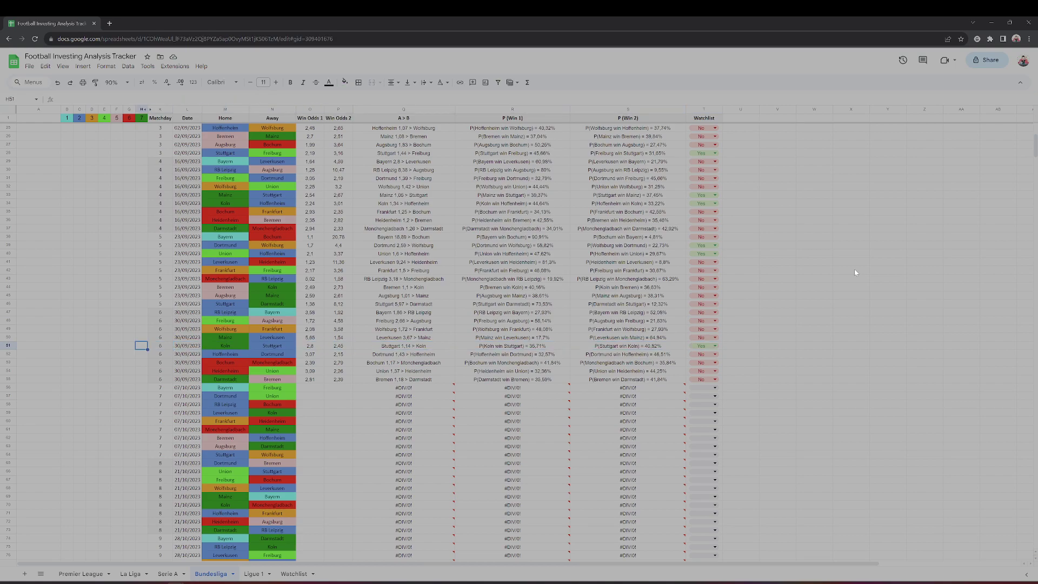
key("Left")
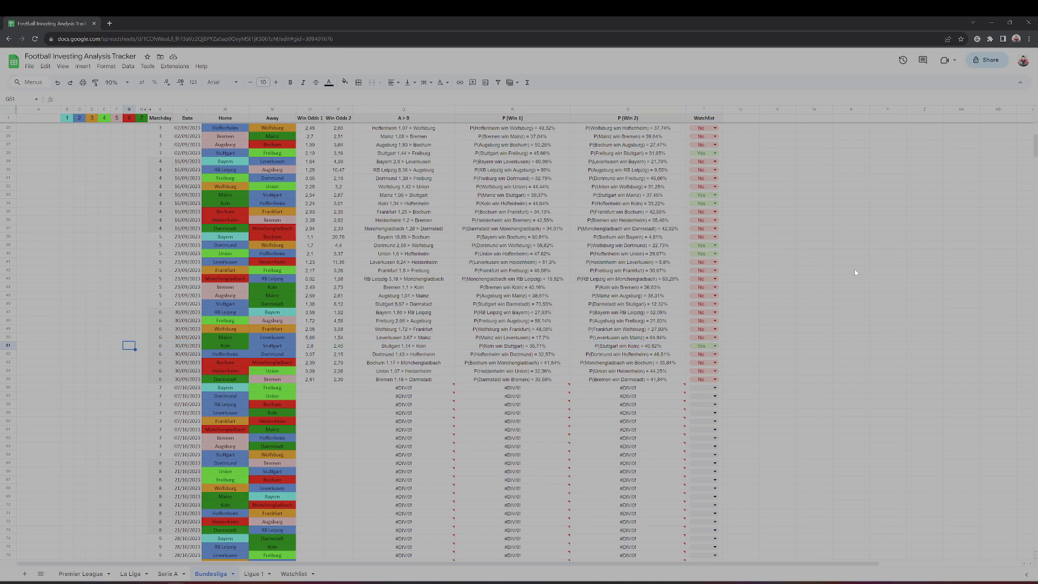